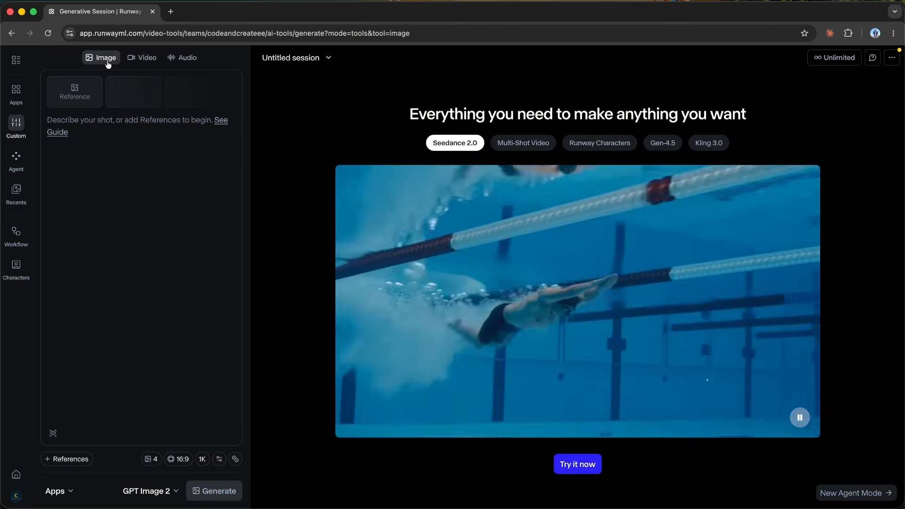
# Step: Open Runway Agent and expand its prompt form for a new video
pyautogui.click(141, 57)
pyautogui.click(182, 57)
pyautogui.click(16, 267)
pyautogui.click(17, 197)
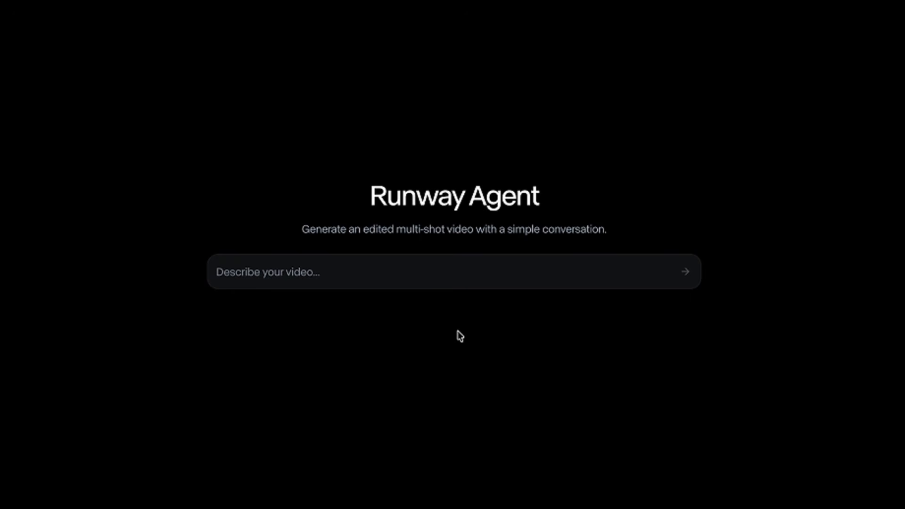
pyautogui.click(457, 331)
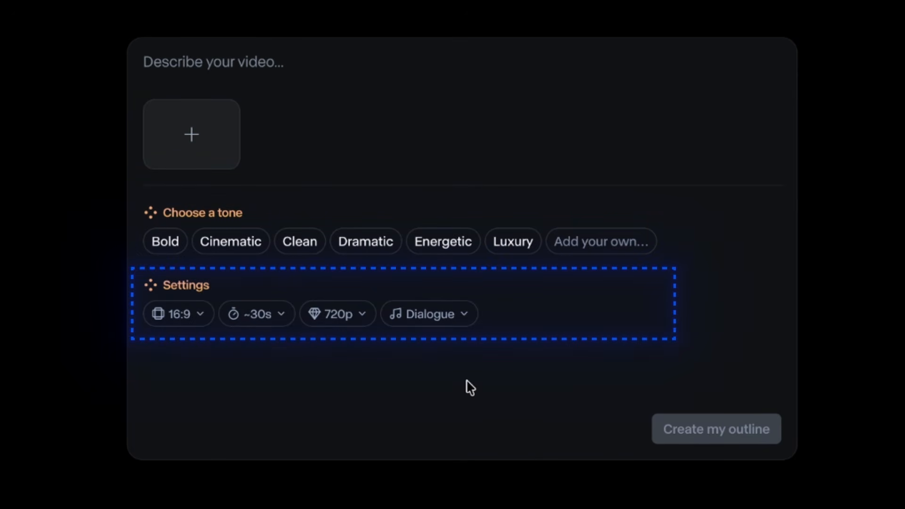
# Step: Choose the Cinematic tone, keep the 16:9 aspect ratio and set the video length to about 15 seconds
pyautogui.click(228, 244)
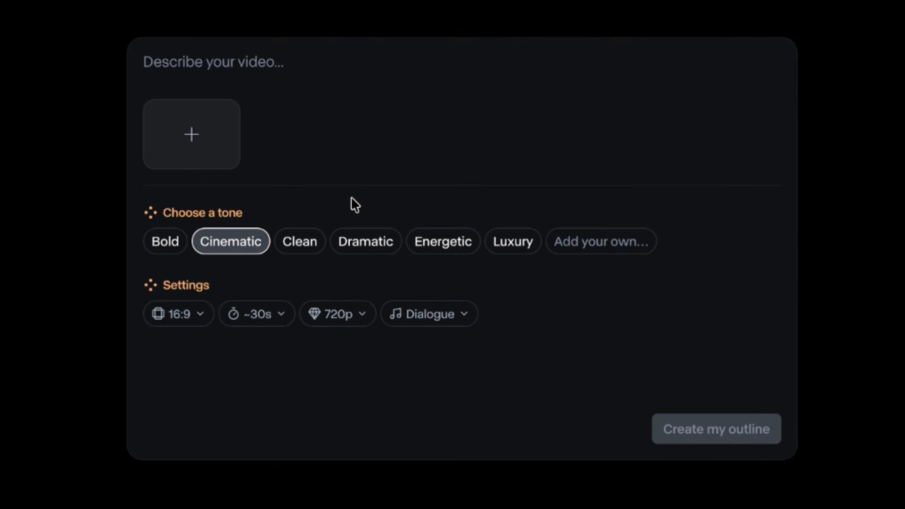
pyautogui.click(195, 316)
pyautogui.click(195, 315)
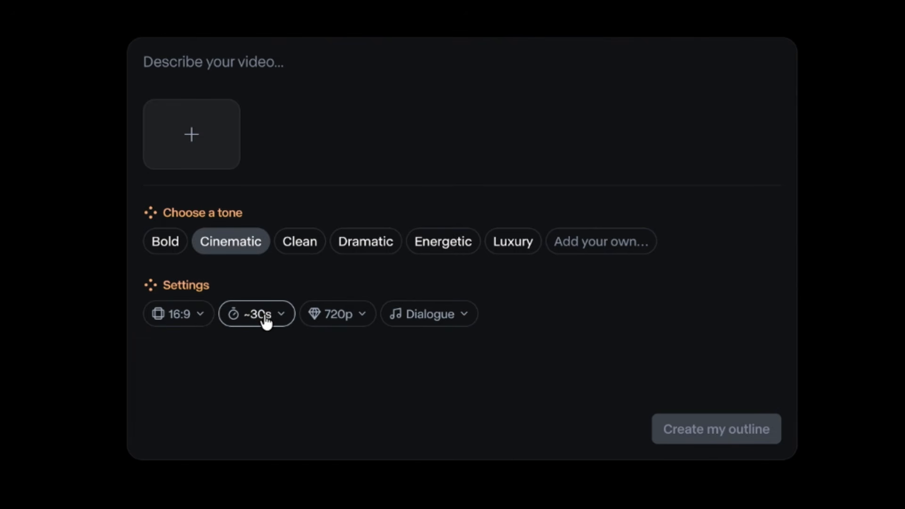
pyautogui.click(265, 318)
pyautogui.click(261, 351)
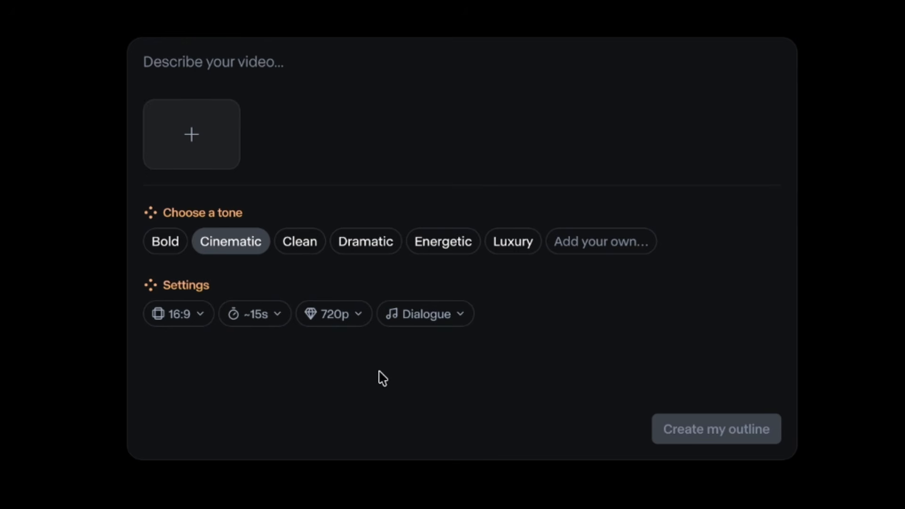
# Step: Keep the resolution at 720p and set the audio to Music + Voiceover
pyautogui.click(354, 321)
pyautogui.click(355, 321)
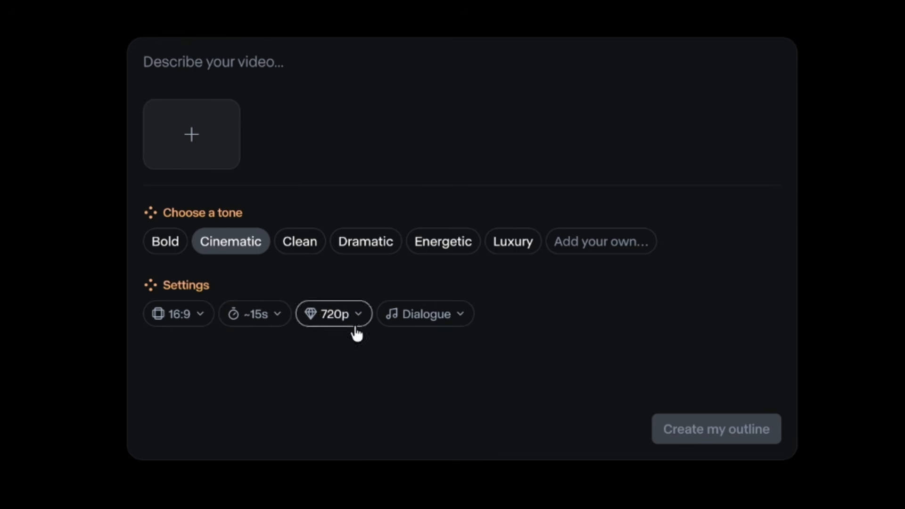
pyautogui.click(415, 328)
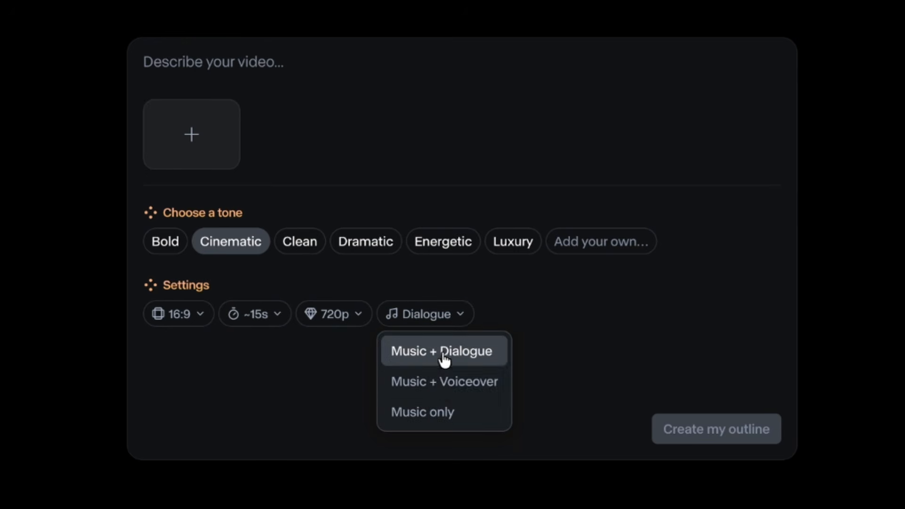
pyautogui.click(444, 384)
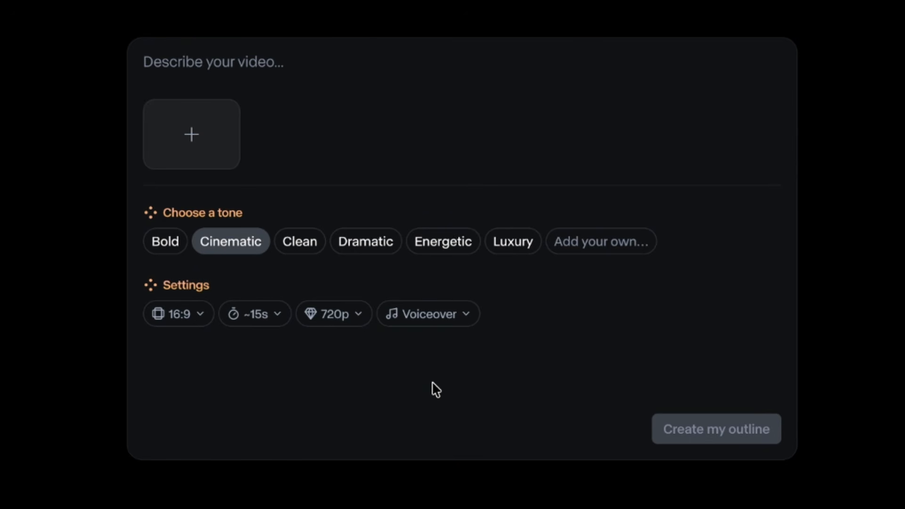
# Step: Describe the video as "Create a cinematic post-apocalyptic video. The story follows one survivor crossing an abandoned city, looking for a signal from other people."
pyautogui.click(346, 50)
pyautogui.write('Create a cinematic post-apocalyptic')
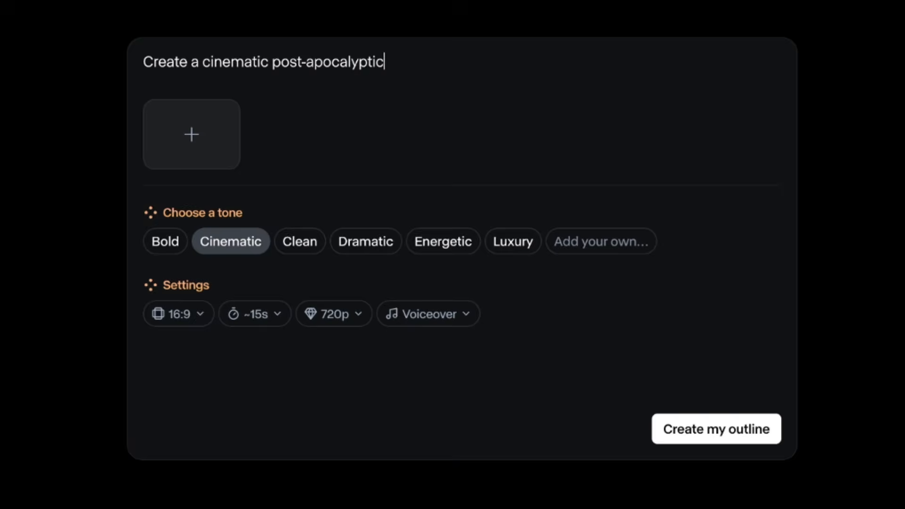
pyautogui.write(' video. The story follows one survi')
pyautogui.write('vor crossing an abandoned c')
pyautogui.write('ity. M')
pyautogui.press('BackSpace')
pyautogui.press('BackSpace')
pyautogui.press('BackSpace')
pyautogui.write(', looking for a ')
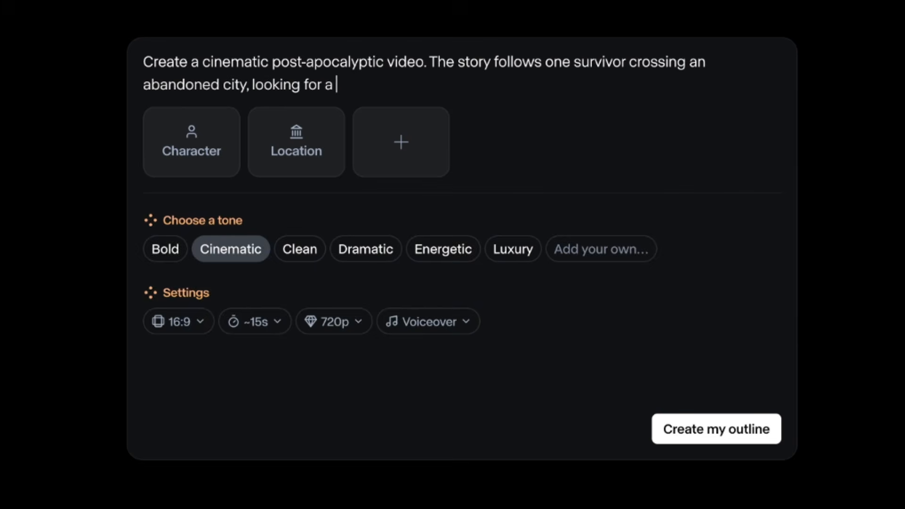
pyautogui.write('signal from other people')
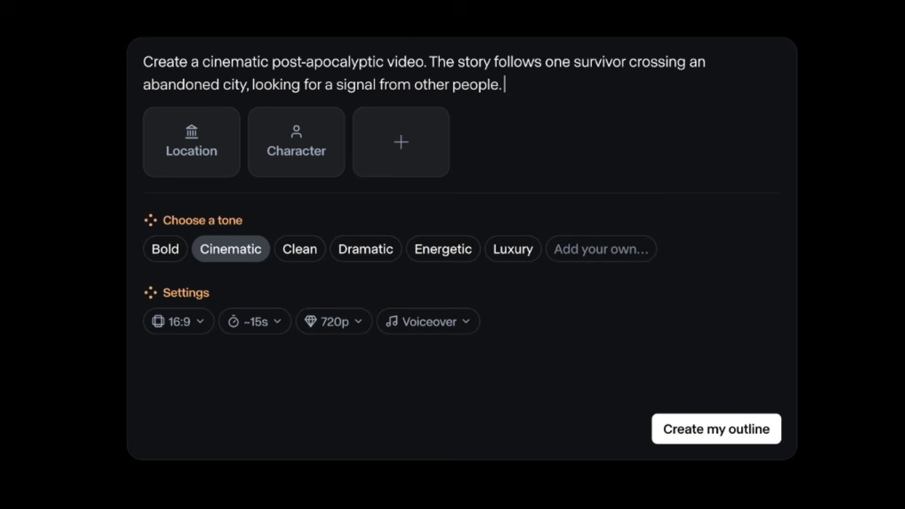
pyautogui.write('. Make it emotional, atmospheric, and visually cine')
pyautogui.write('matic, with multiple scenes, voiceover')
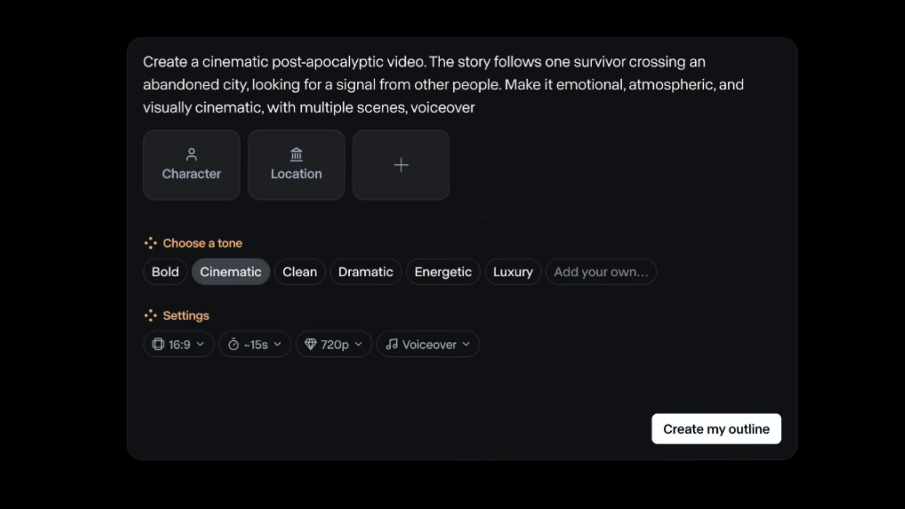
pyautogui.write(', music')
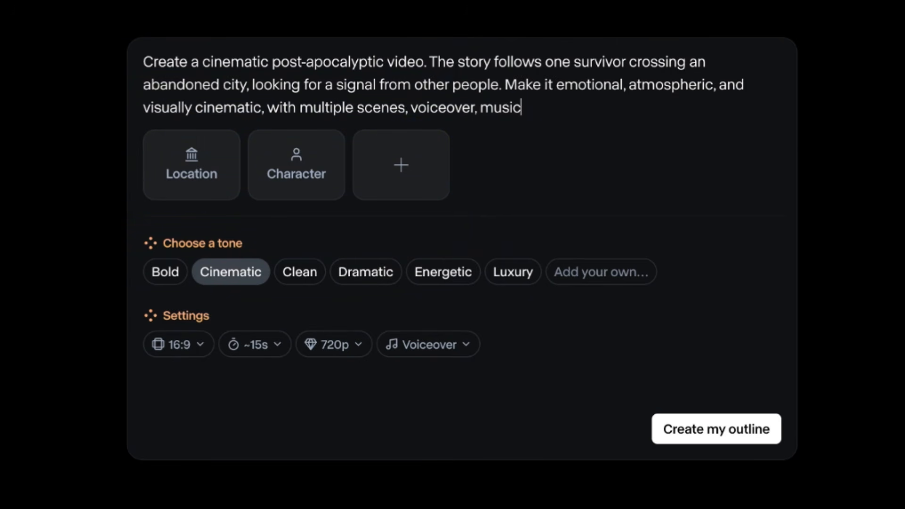
# Step: Add "Make it emotional, atmospheric, and visually cinematic, with multiple scenes, voiceover, music" to the description and create the outline
pyautogui.click(687, 427)
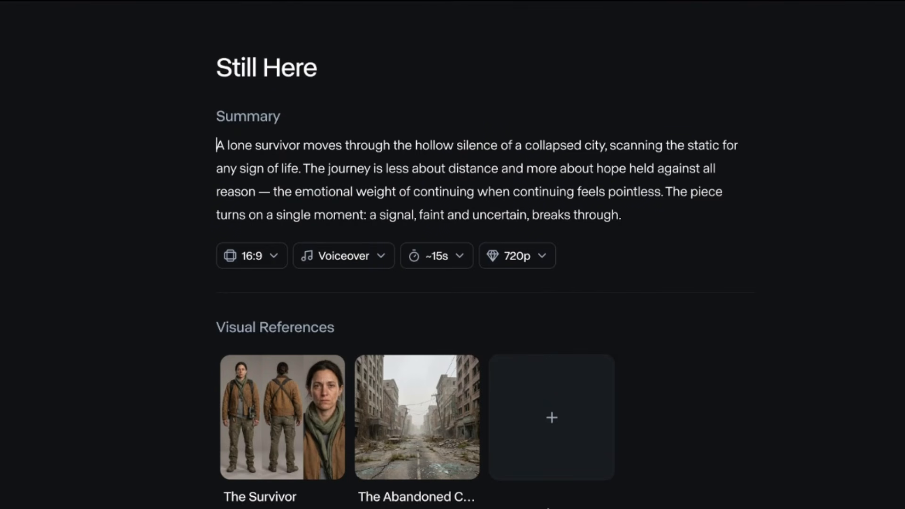
# Step: Review the Still Here outline, enlarging The Survivor and The Abandoned City references and reading the summary and story beats
pyautogui.scroll(-14, 547, 504)
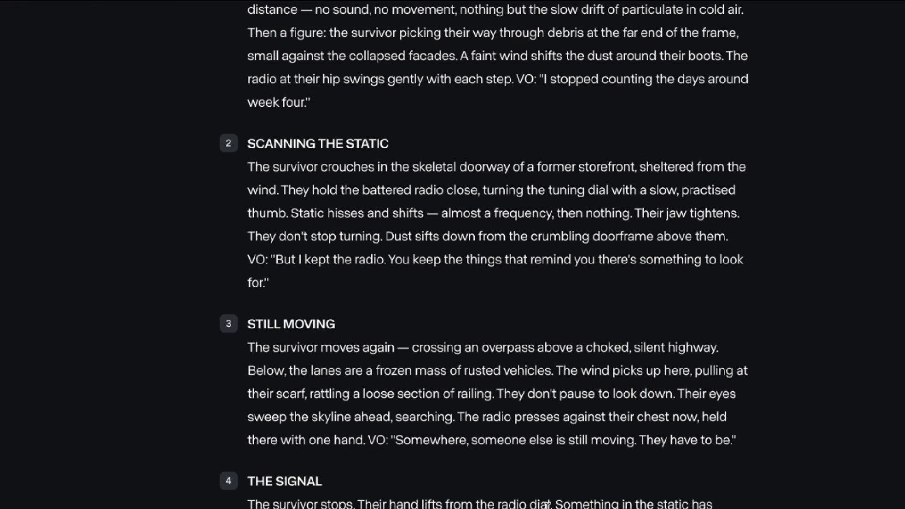
pyautogui.scroll(12, 547, 504)
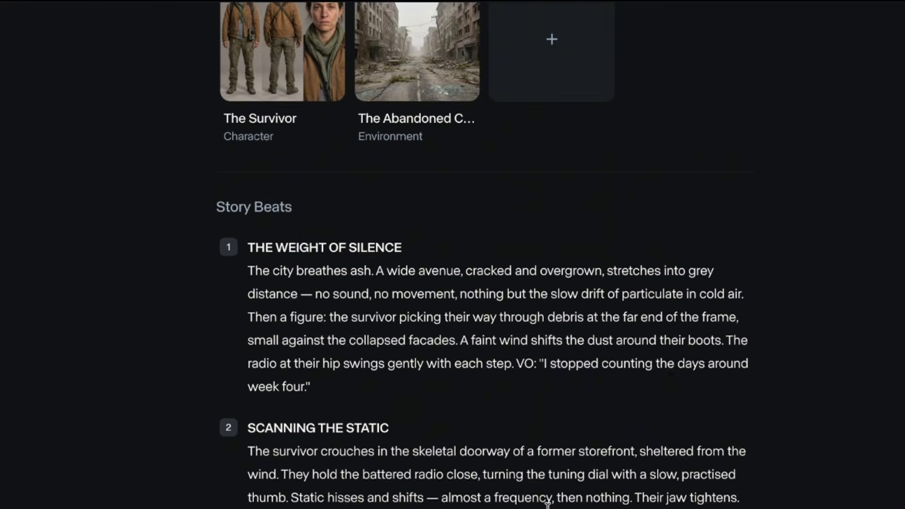
pyautogui.scroll(1, 548, 504)
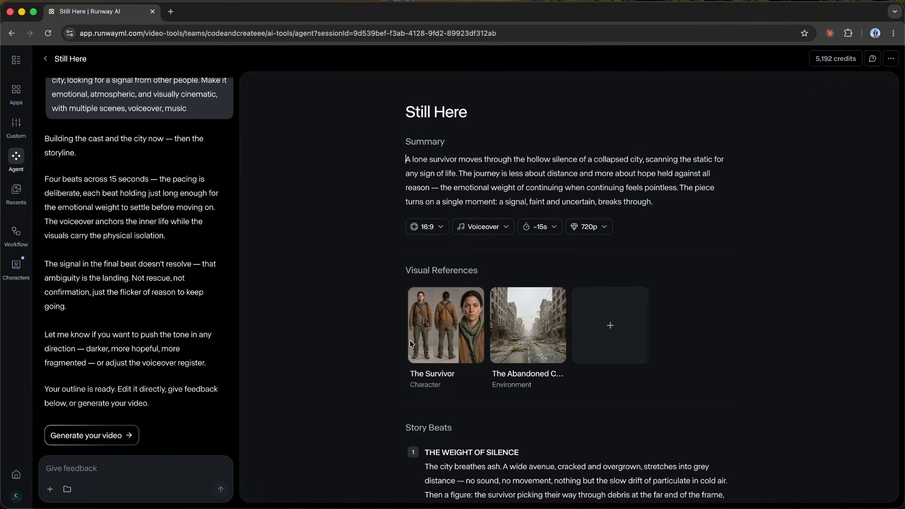
pyautogui.click(282, 420)
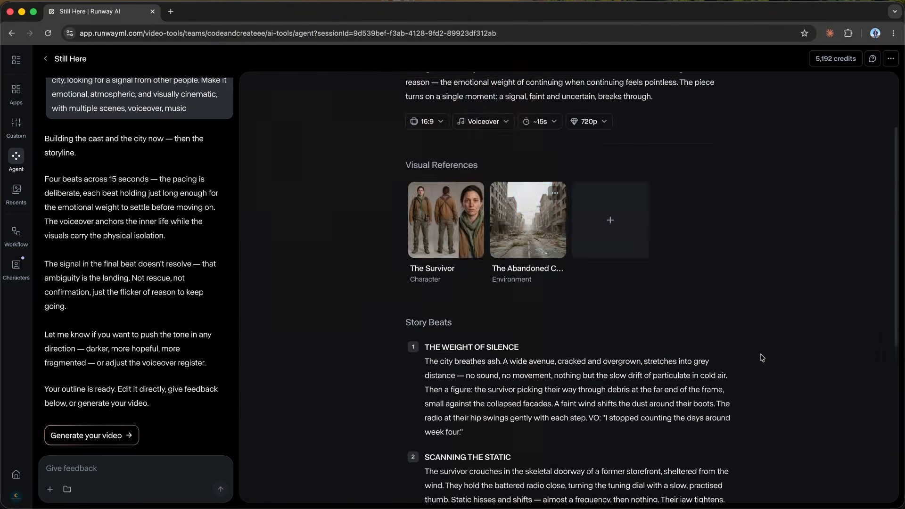
pyautogui.scroll(-10, 703, 357)
pyautogui.scroll(2, 703, 358)
pyautogui.scroll(-2, 762, 358)
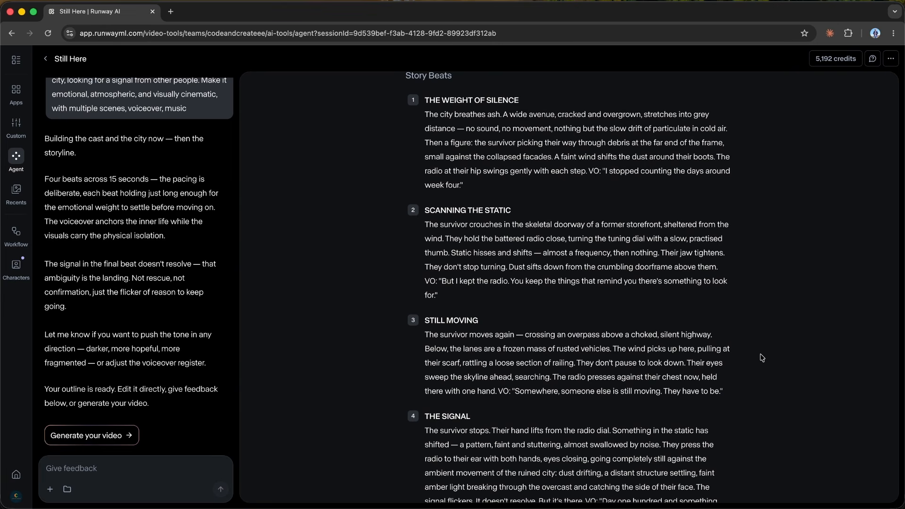
pyautogui.scroll(-1, 762, 358)
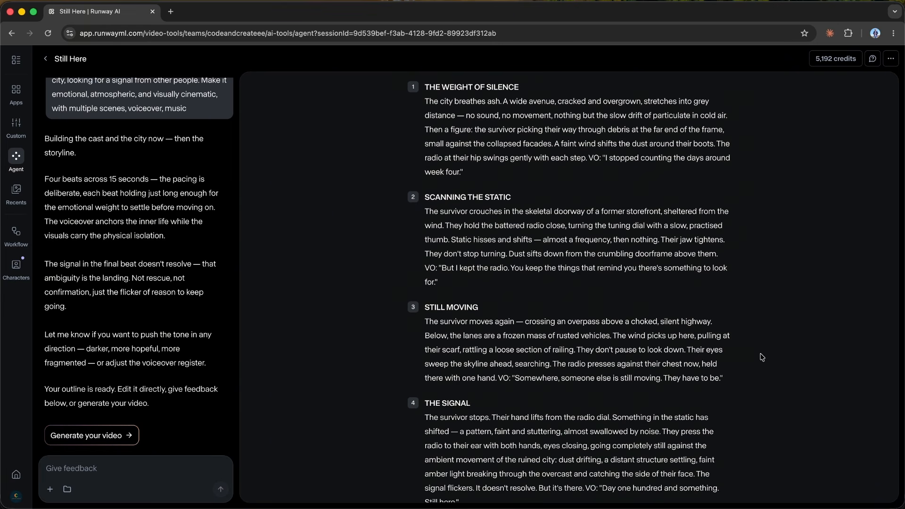
pyautogui.scroll(-1, 762, 357)
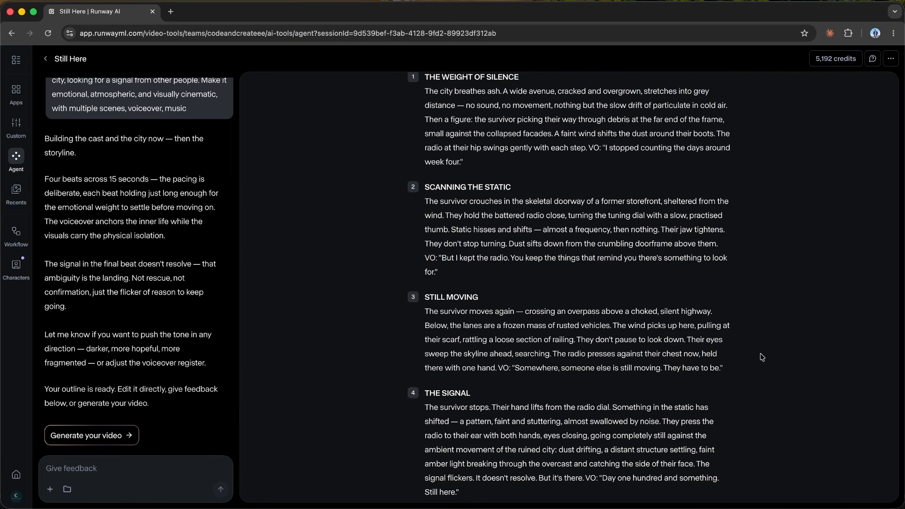
pyautogui.scroll(-1, 762, 357)
pyautogui.scroll(4, 761, 357)
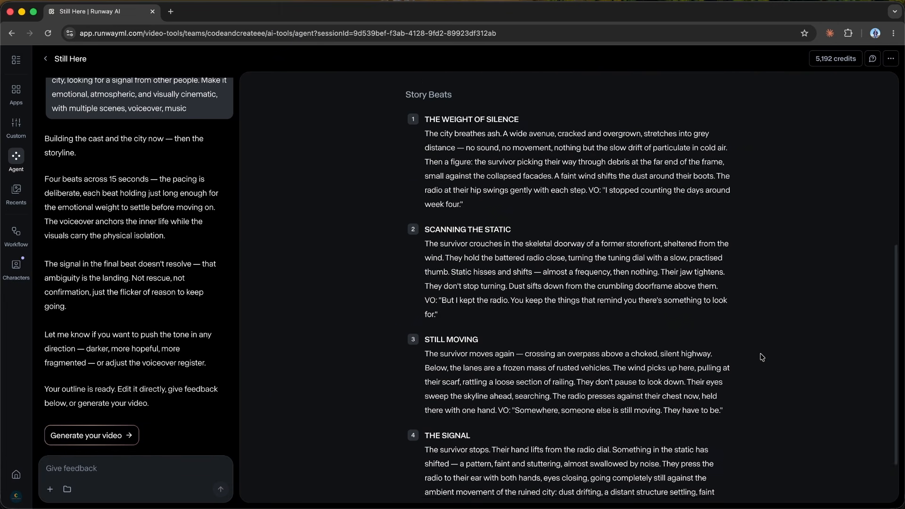
pyautogui.scroll(4, 761, 358)
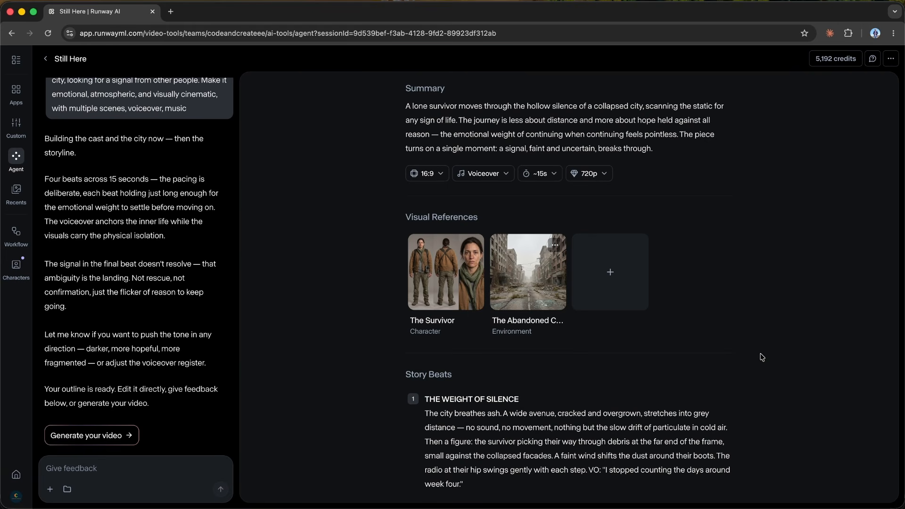
# Step: Send the feedback "Add a friendly German Shepherd companion, loyal and clam, traveling beside the survivor through the abandoned city"
pyautogui.click(85, 468)
pyautogui.write('Add a frien')
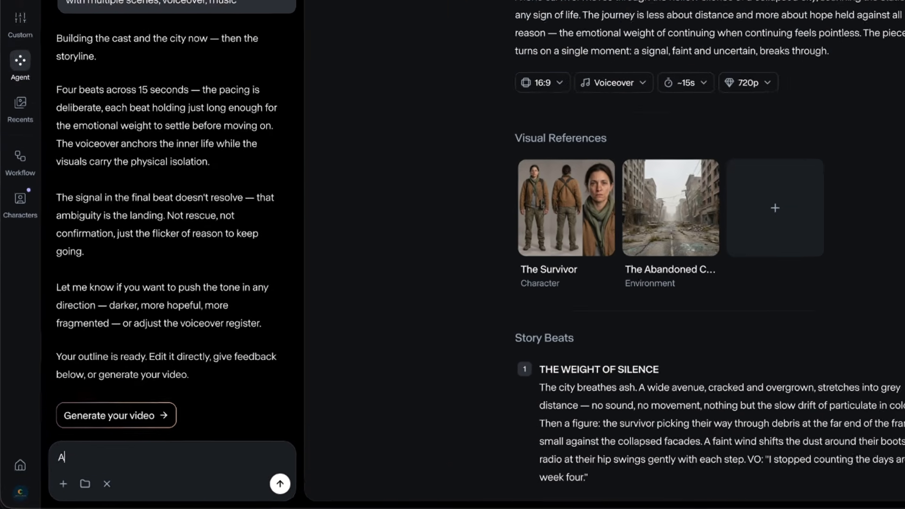
pyautogui.write('dly German Shepherd ')
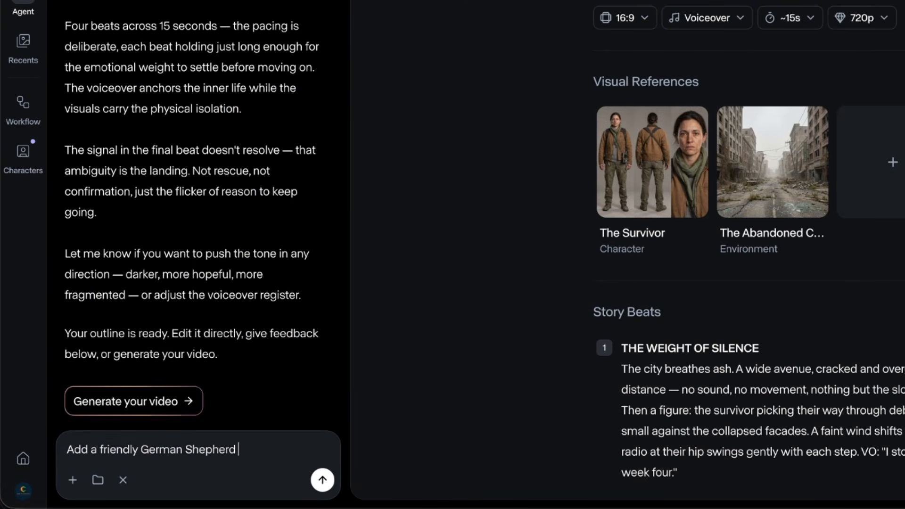
pyautogui.write('companion, loyal')
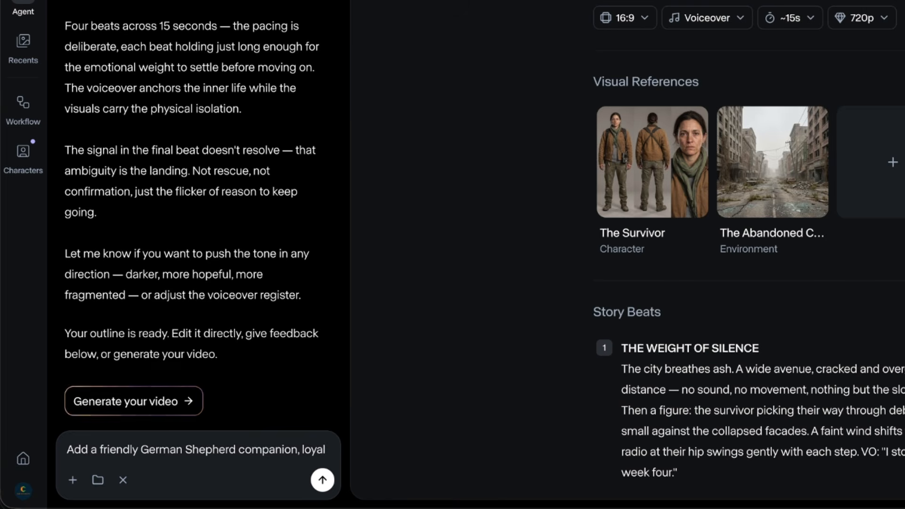
pyautogui.write(' and clam, traveling beside the survivor')
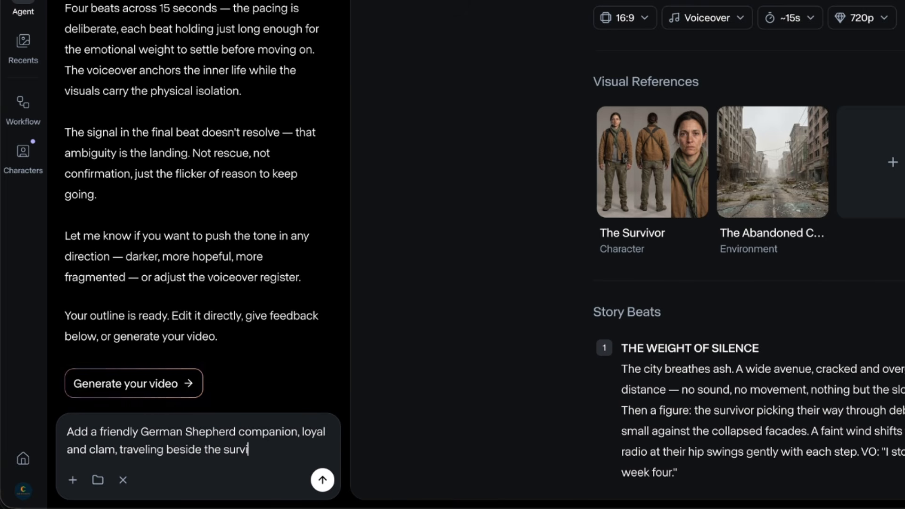
pyautogui.write(' through the abandoned city')
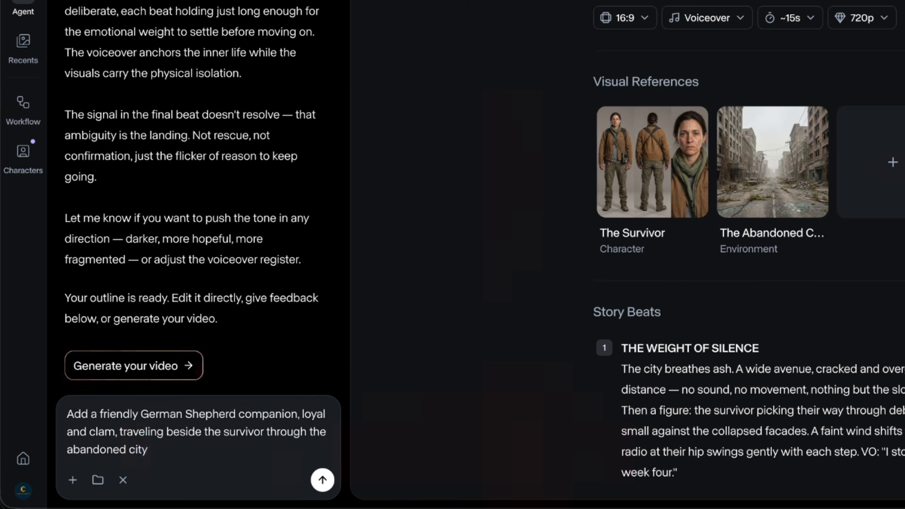
pyautogui.click(322, 480)
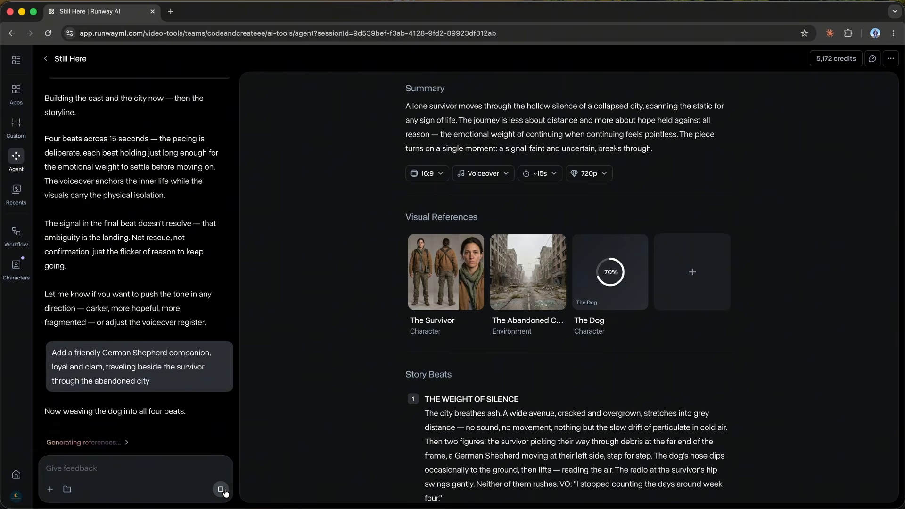
# Step: Enlarge The Dog reference and check how the German Shepherd is written into the revised story beats
pyautogui.click(607, 272)
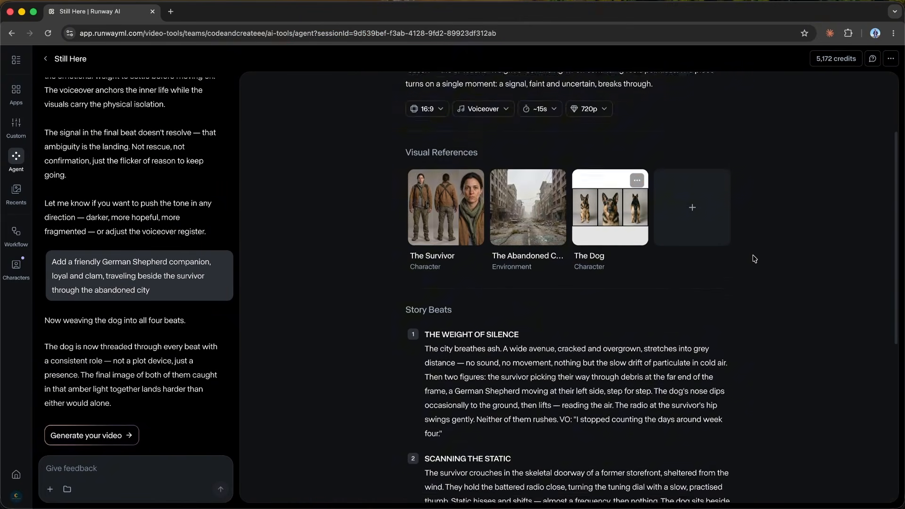
pyautogui.scroll(-3, 752, 258)
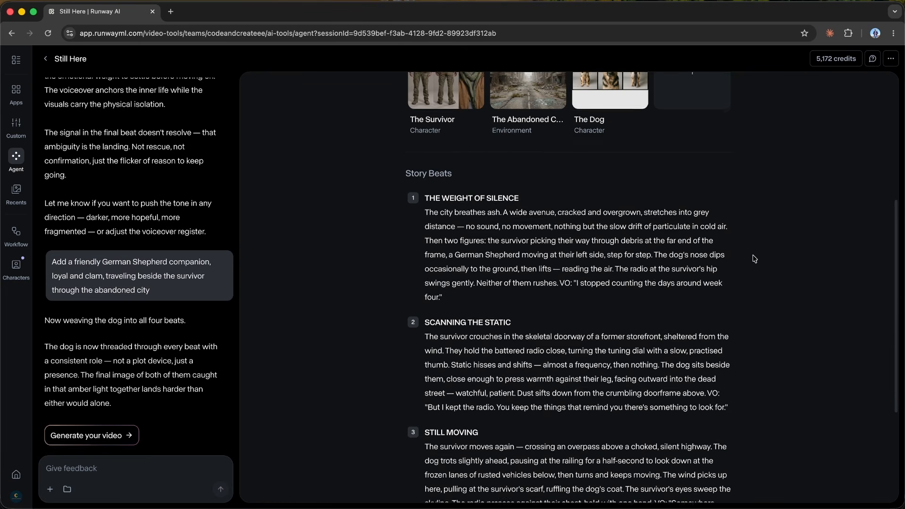
pyautogui.scroll(-1, 499, 258)
pyautogui.moveTo(448, 244); pyautogui.dragTo(537, 245)
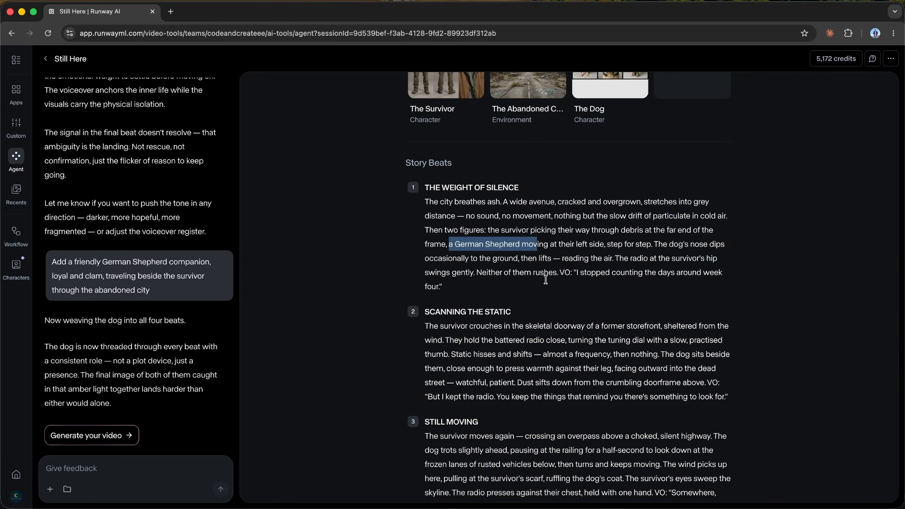
pyautogui.click(547, 280)
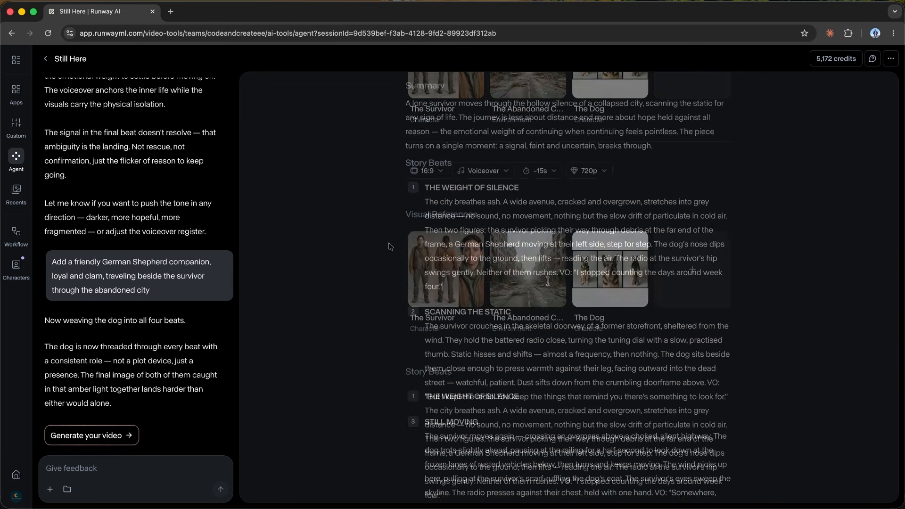
# Step: Generate the video from the revised outline and play it back in the preview
pyautogui.click(111, 434)
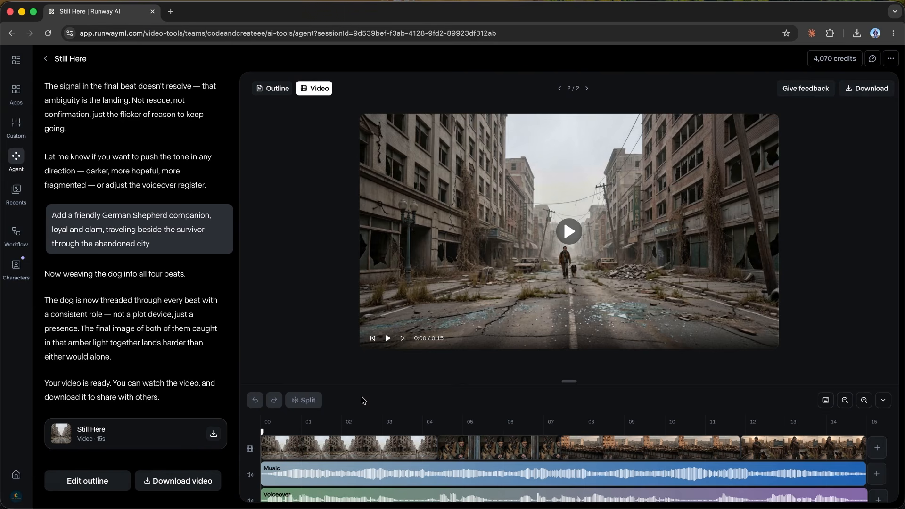
pyautogui.click(569, 231)
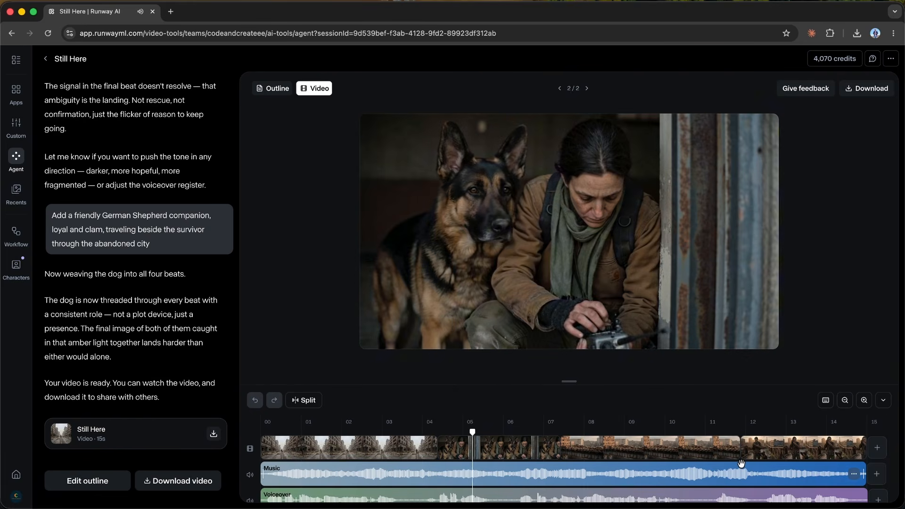
pyautogui.hscroll(5, 741, 463)
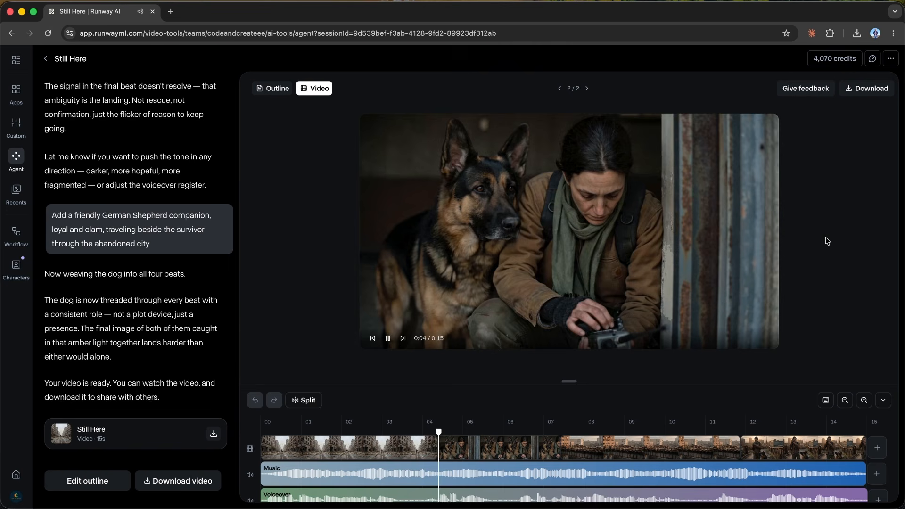
# Step: Play the Still Here video through to the end while looking along its timeline, and return the playhead to the start
pyautogui.hscroll(3, 747, 452)
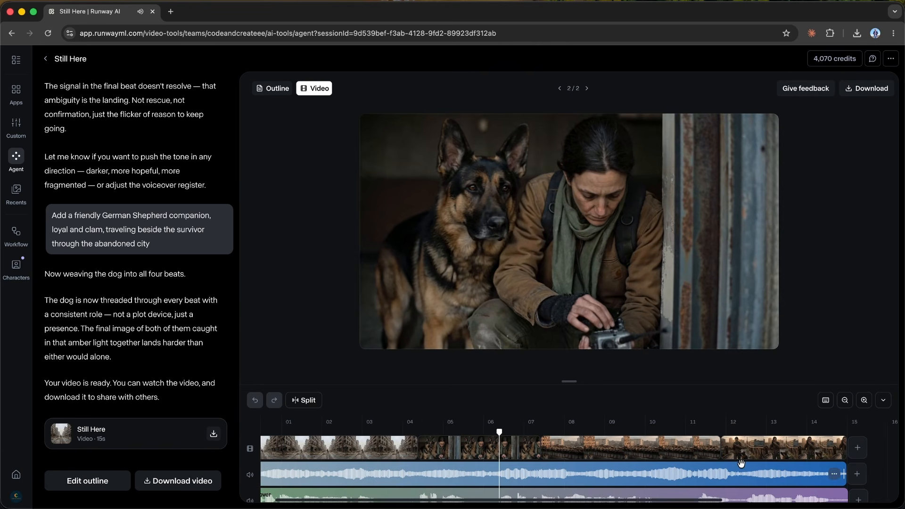
pyautogui.hscroll(2, 741, 462)
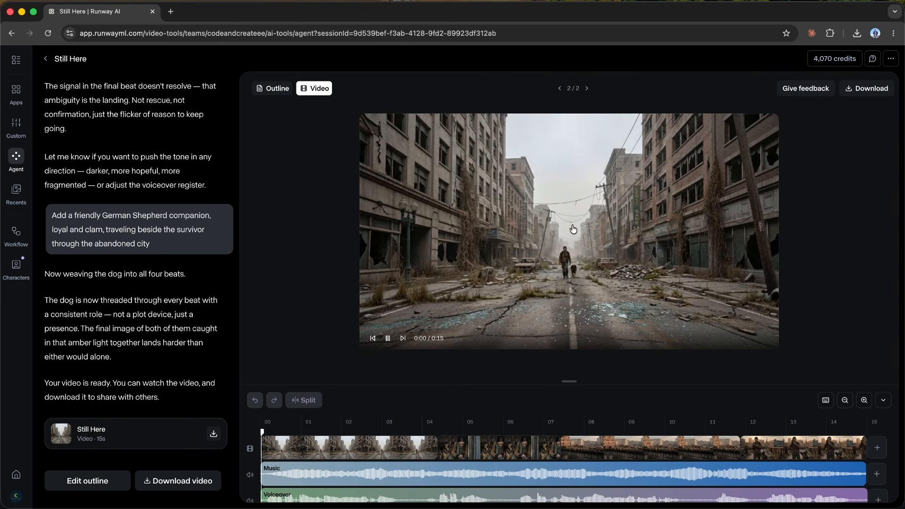
pyautogui.click(572, 228)
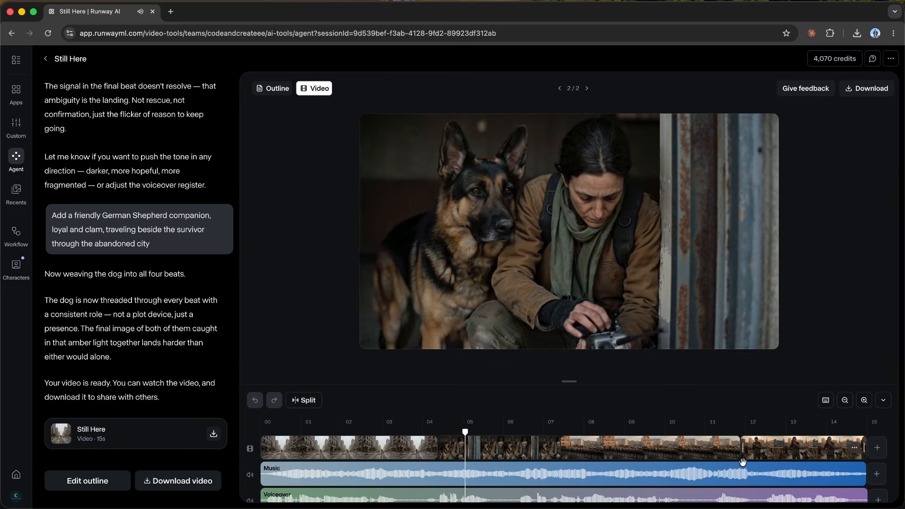
pyautogui.hscroll(5, 741, 463)
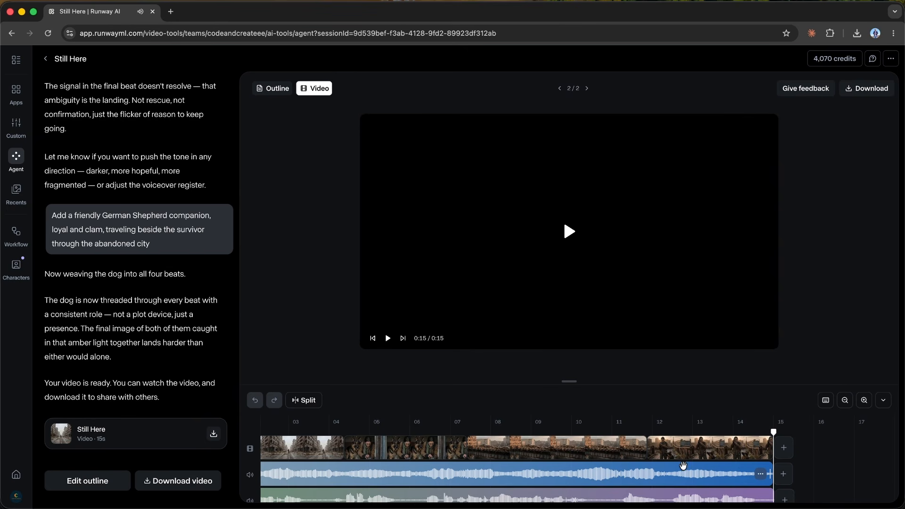
pyautogui.hscroll(-3, 683, 466)
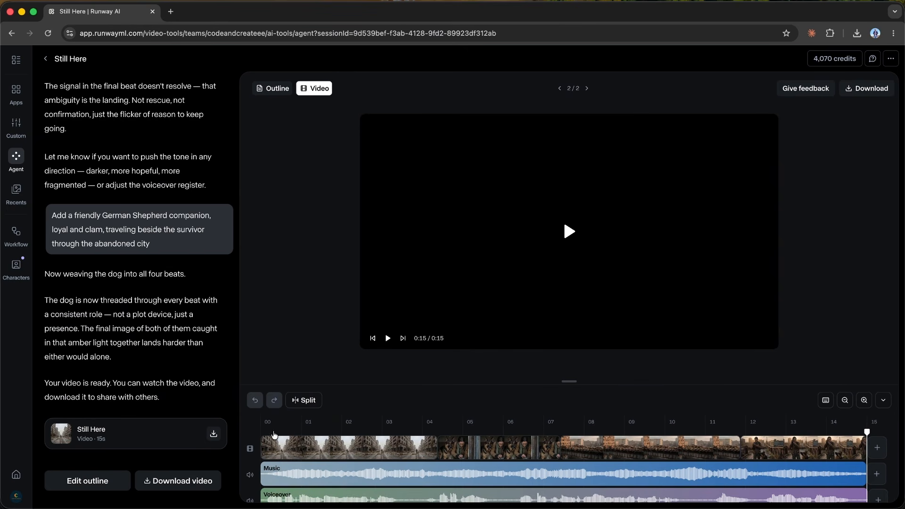
pyautogui.moveTo(272, 428); pyautogui.dragTo(243, 423)
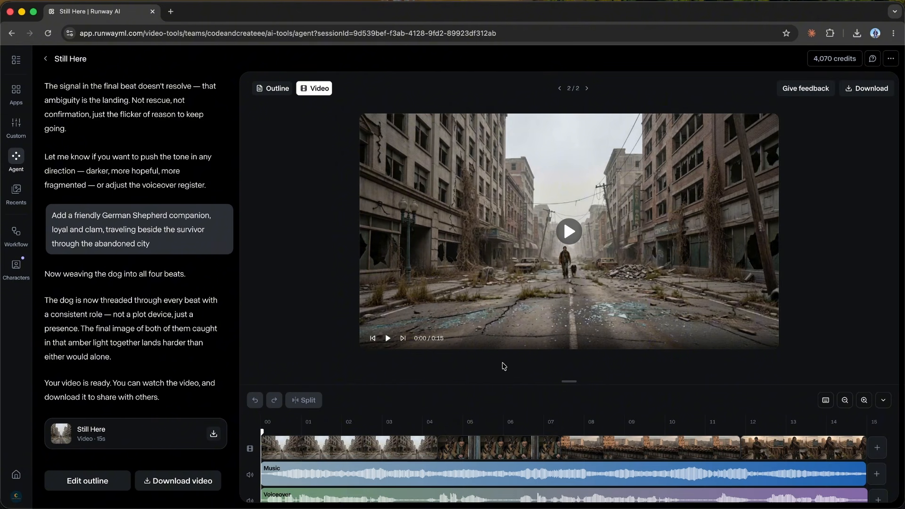
# Step: Select each of the four shots on the video track in turn to inspect them in the preview
pyautogui.click(481, 454)
pyautogui.click(367, 448)
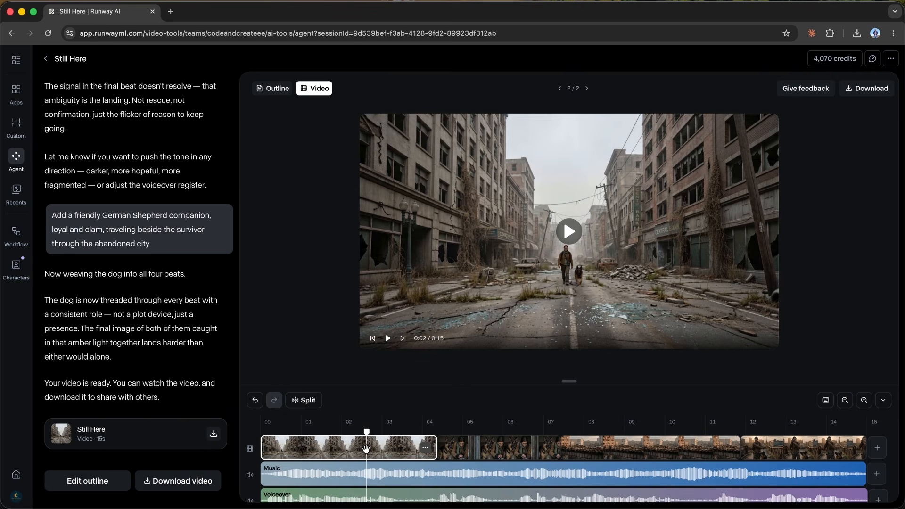
pyautogui.click(513, 443)
pyautogui.click(728, 447)
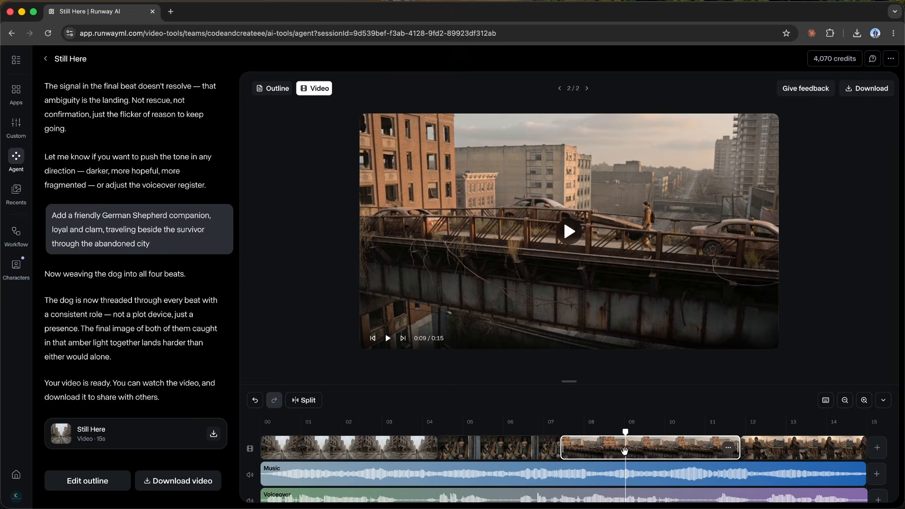
pyautogui.click(794, 448)
# Step: Select the Music track and the Voiceover track in turn to examine the video's audio layers
pyautogui.hscroll(-2, 385, 462)
pyautogui.click(330, 474)
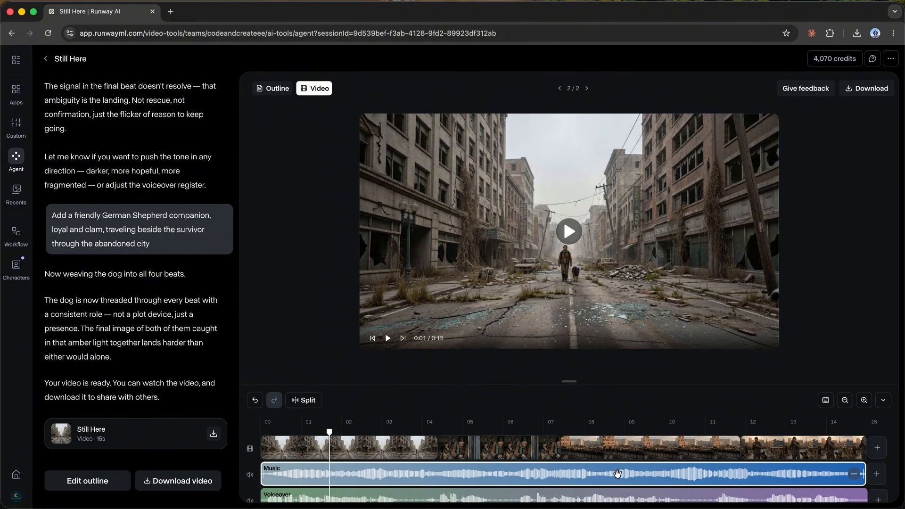
pyautogui.scroll(-1, 619, 469)
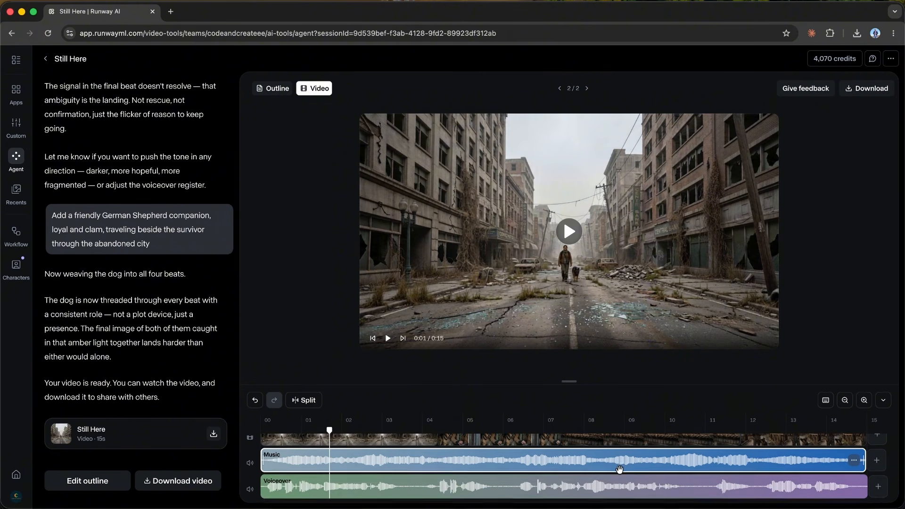
pyautogui.click(375, 491)
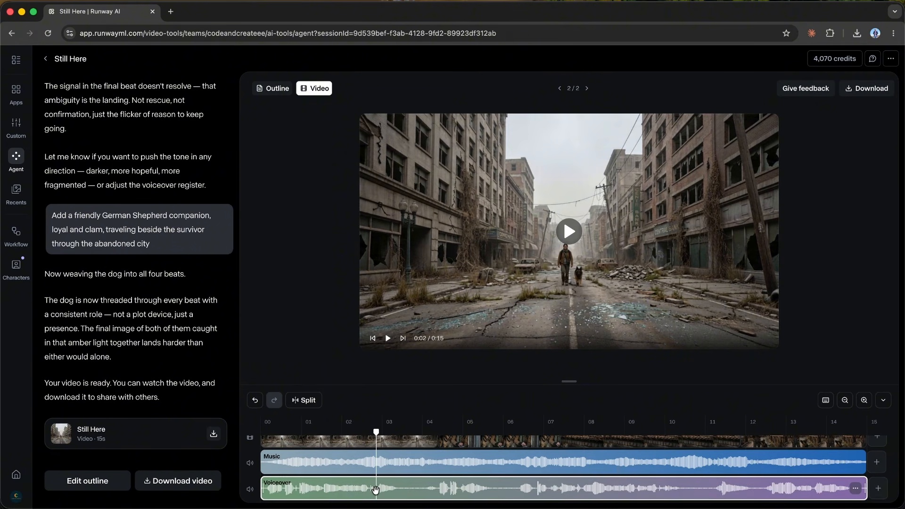
pyautogui.scroll(1, 375, 490)
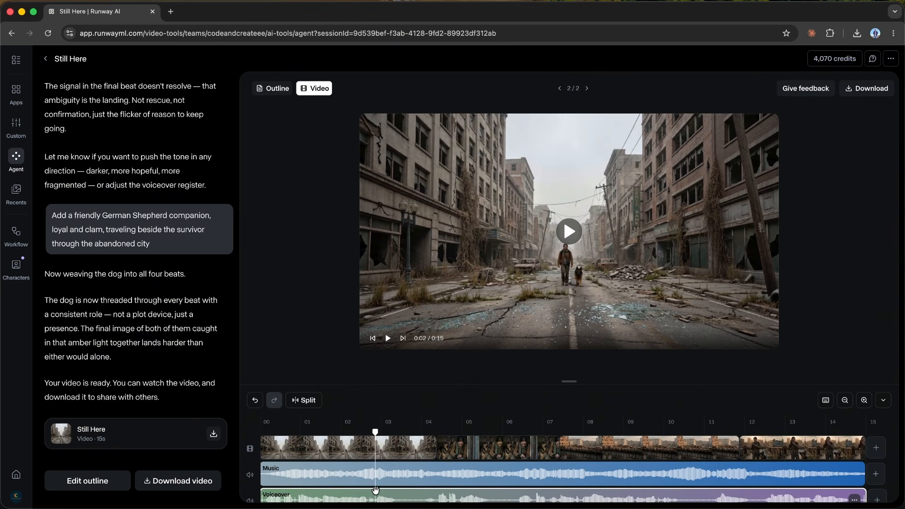
# Step: Split the opening street clip between the 1- and 2-second marks and undo the split
pyautogui.click(332, 444)
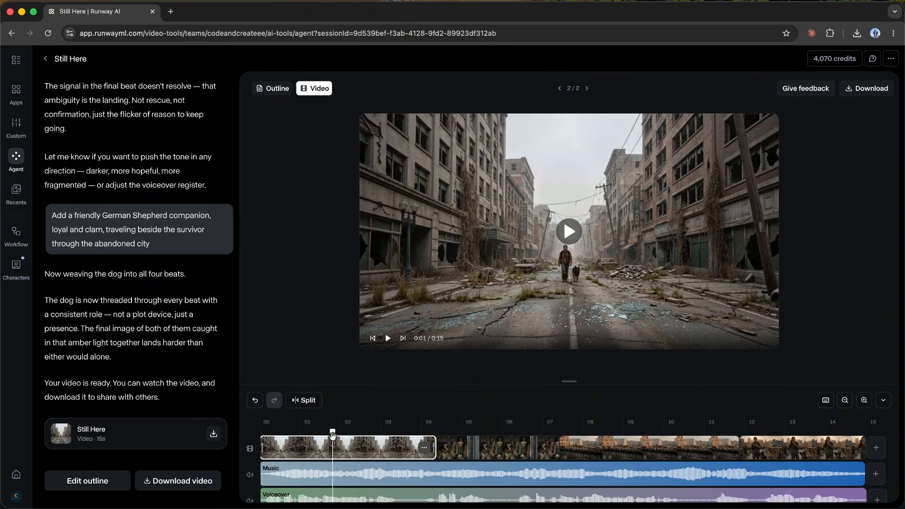
pyautogui.click(303, 401)
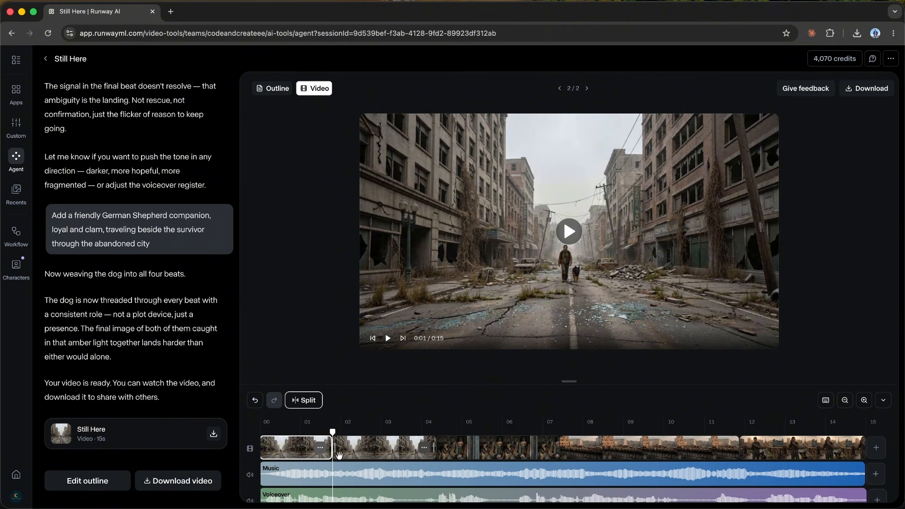
pyautogui.click(255, 400)
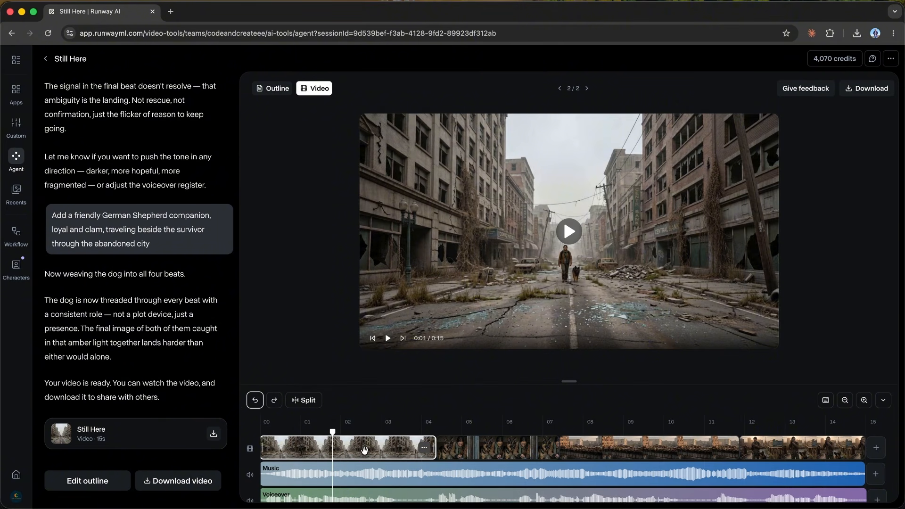
# Step: Check the editing options of the bridge clip and inspect the end of the timeline at a larger scale
pyautogui.click(691, 448)
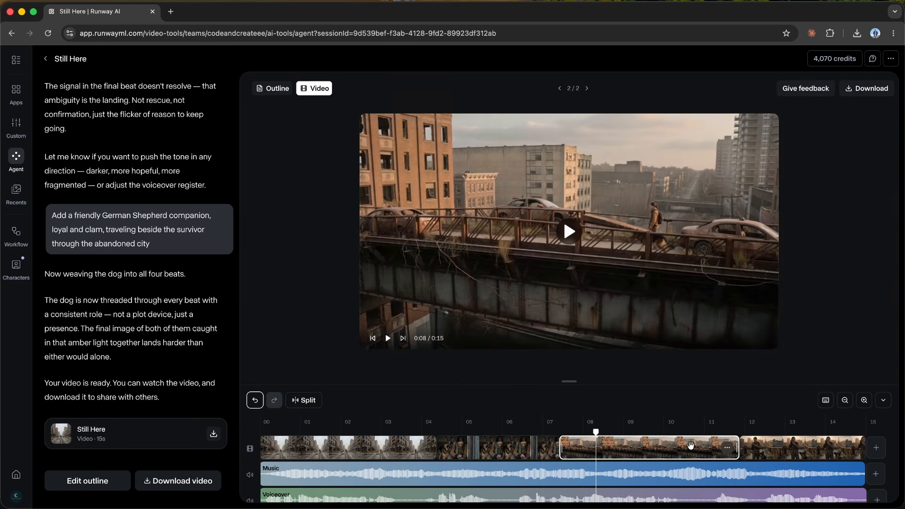
pyautogui.rightClick(691, 448)
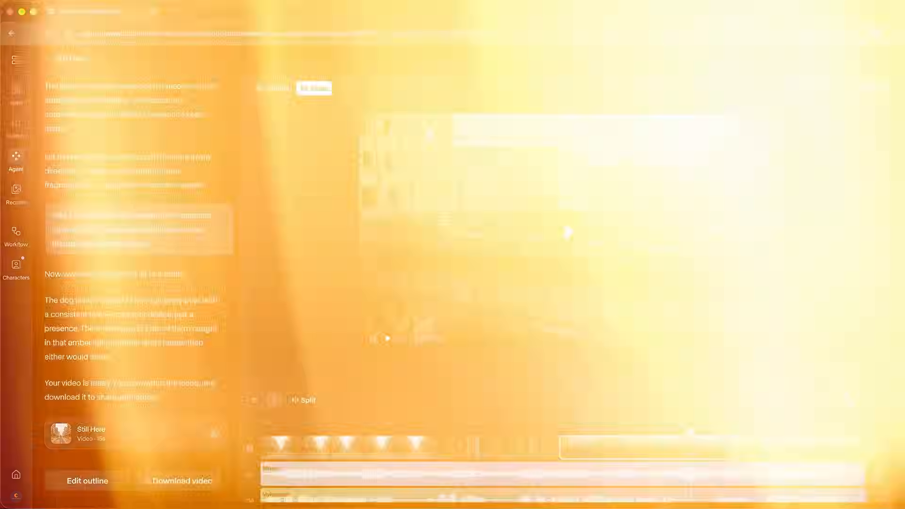
pyautogui.click(864, 400)
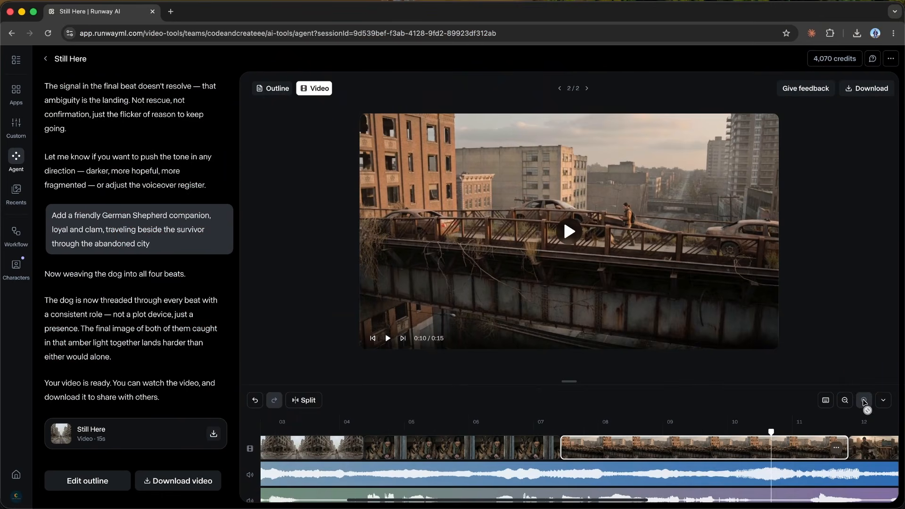
pyautogui.hscroll(5, 796, 465)
pyautogui.hscroll(2, 796, 465)
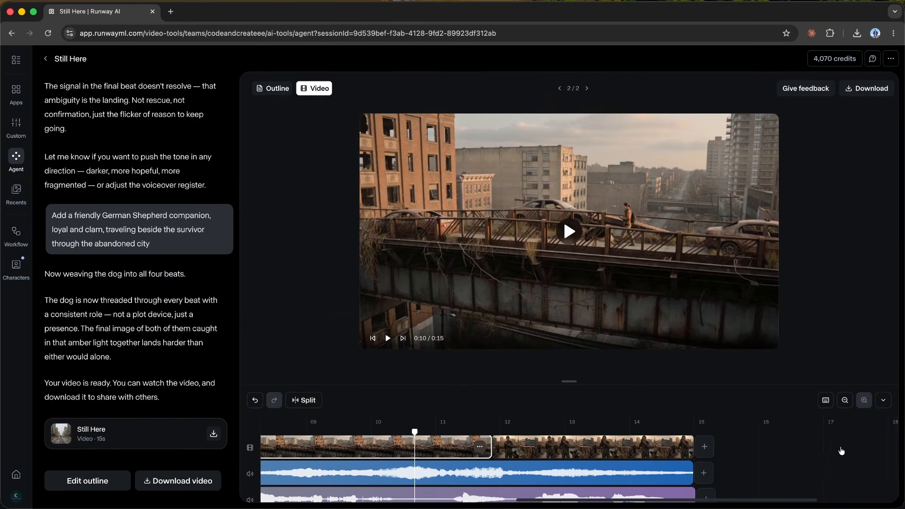
pyautogui.click(843, 400)
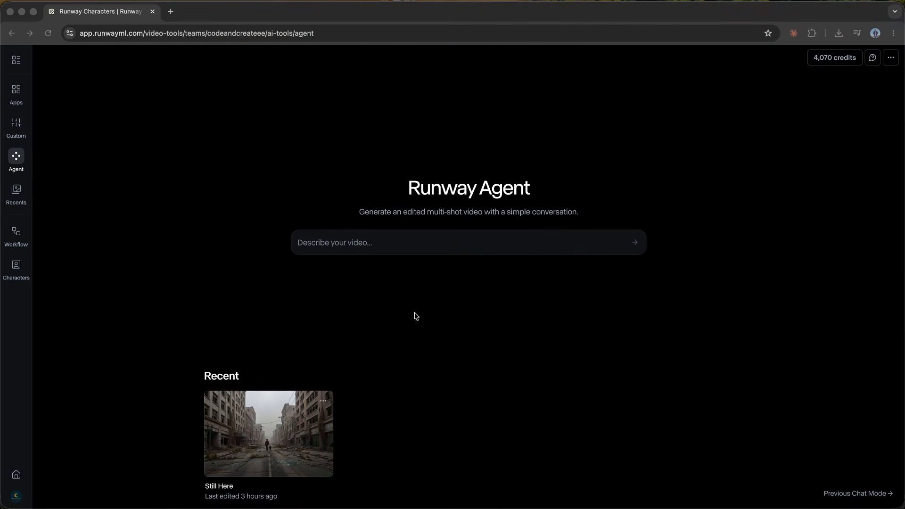
# Step: Start a new video description in Runway Agent and check the parfume.png, location.png and Character.png references in the Images folder
pyautogui.click(414, 314)
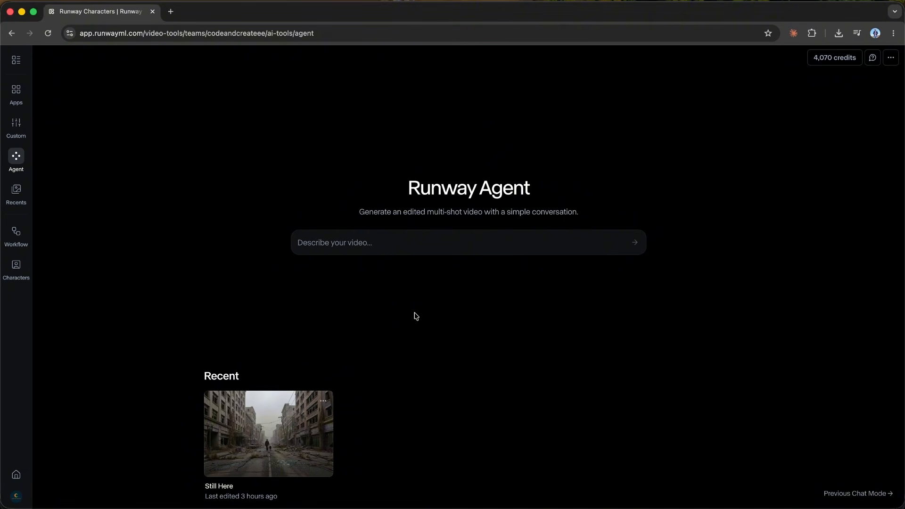
pyautogui.click(420, 251)
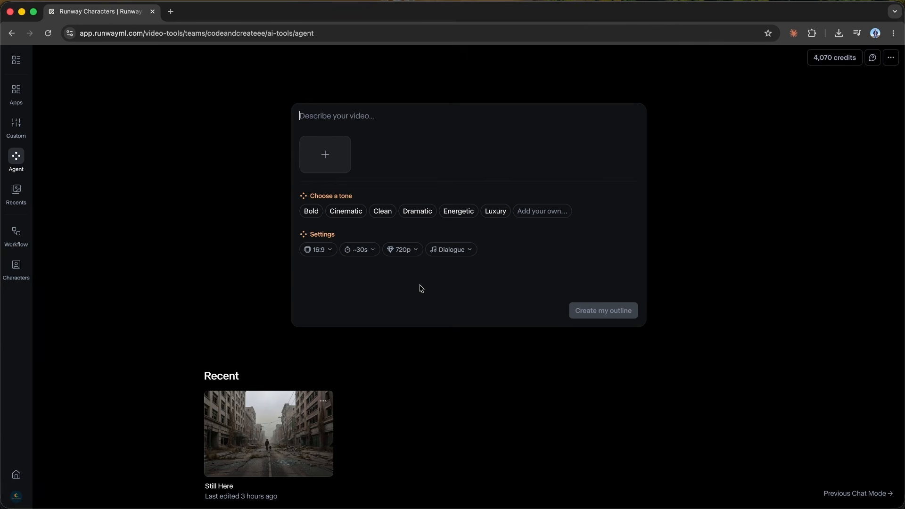
pyautogui.click(39, 496)
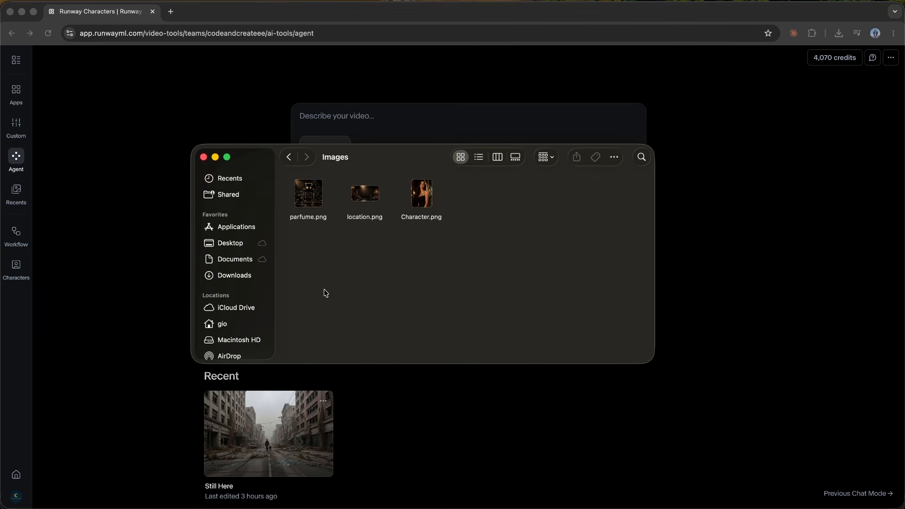
pyautogui.click(417, 213)
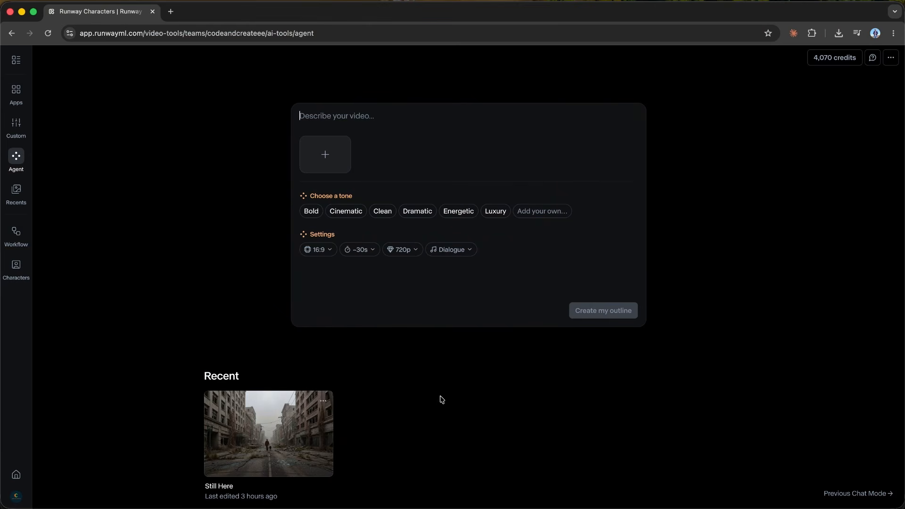
# Step: Set the new video's tone to Luxury, its duration to ~15s and its audio to Music + Voiceover
pyautogui.click(495, 211)
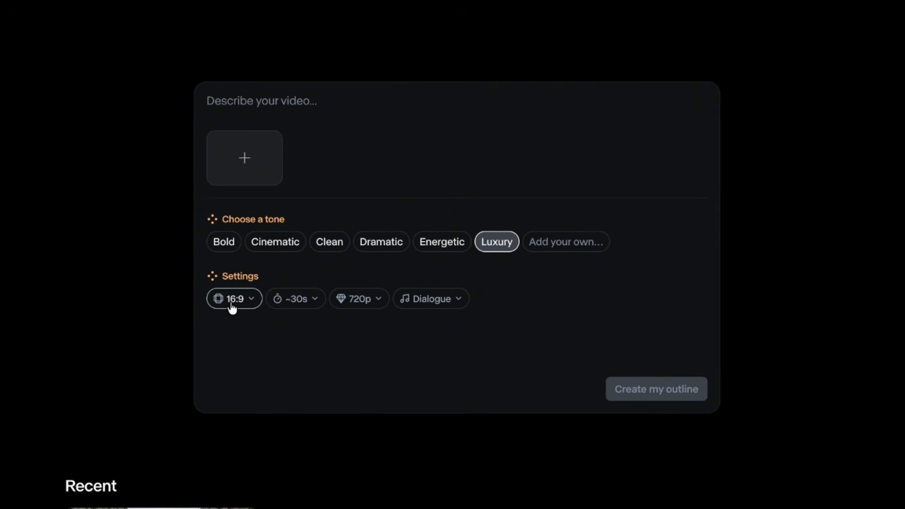
pyautogui.click(304, 305)
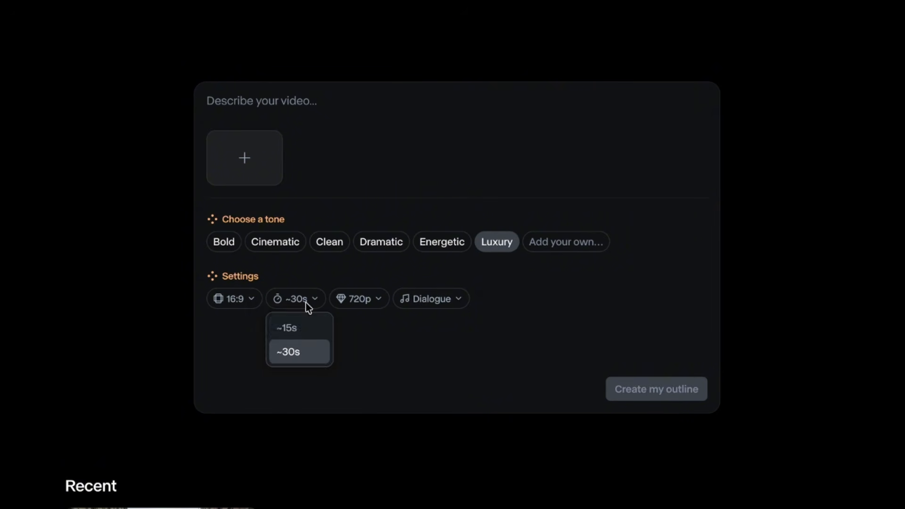
pyautogui.click(306, 327)
pyautogui.click(417, 308)
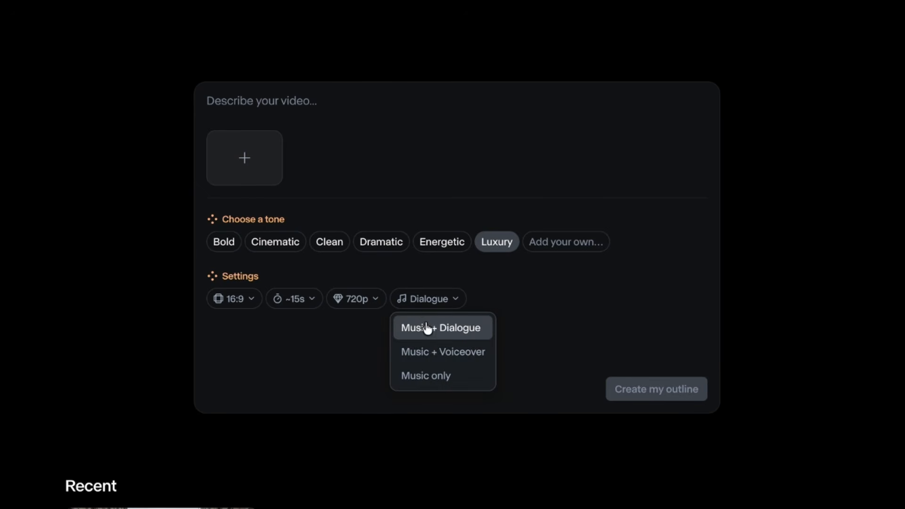
pyautogui.click(434, 358)
# Step: Describe a luxury, polished, high-end cinematic commercial for Velmora Noir Elegance perfume using uploaded model, location and bottle references: elegant, dark, golden, atmospheric, consistent, with music and voiceover
pyautogui.write('Create a luxury perfume advertisement')
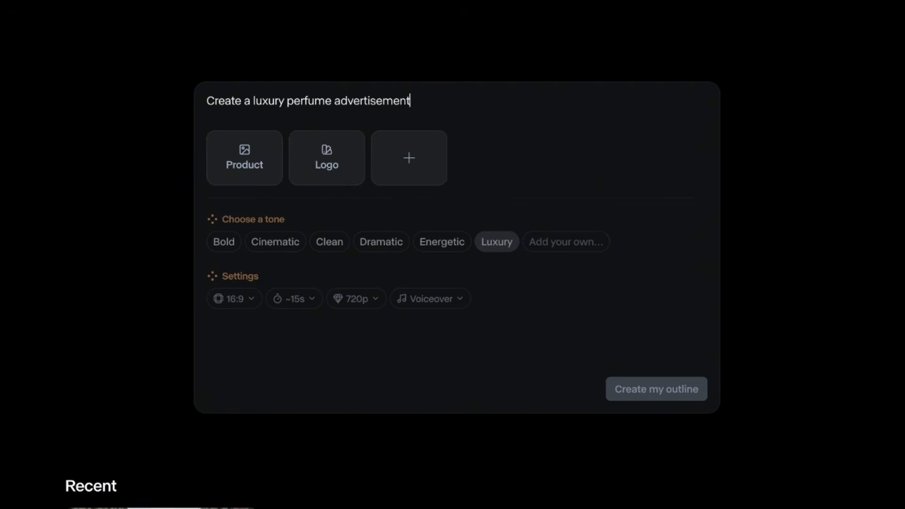
pyautogui.write(' for Velmora Noir Elegance. Use the uploa')
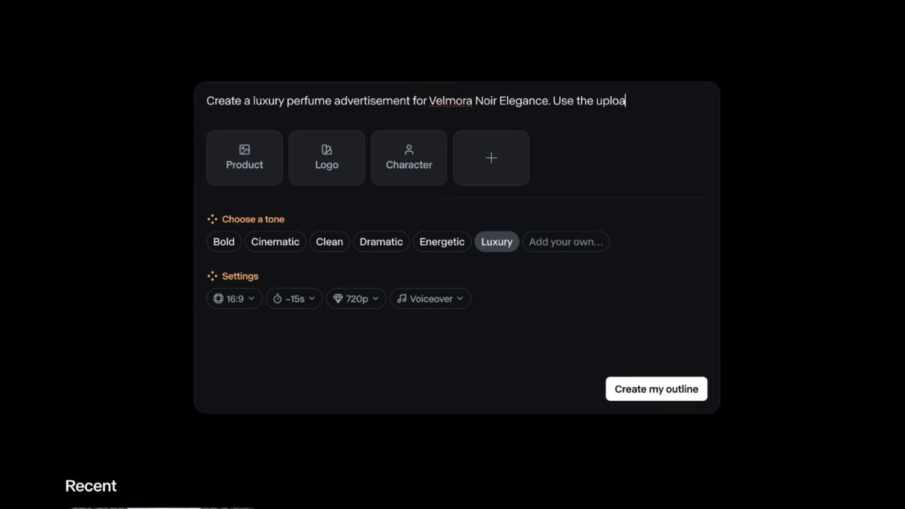
pyautogui.write('ded model, location, and ')
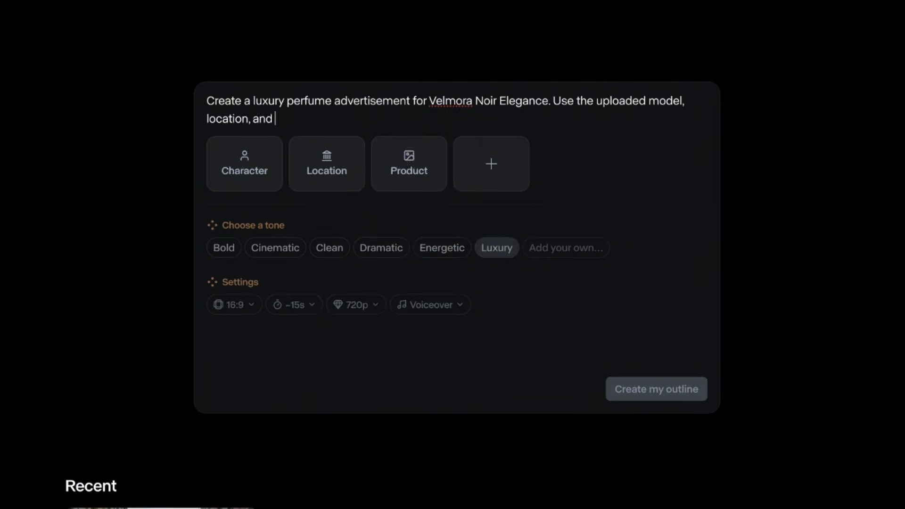
pyautogui.write('perfume bottle references to create a polished')
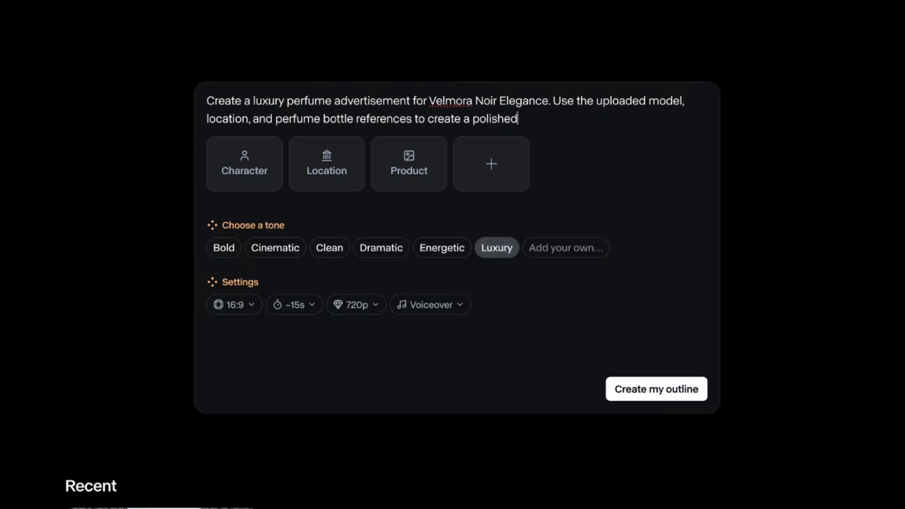
pyautogui.write(', high-end cinematic commercial. Keep the style')
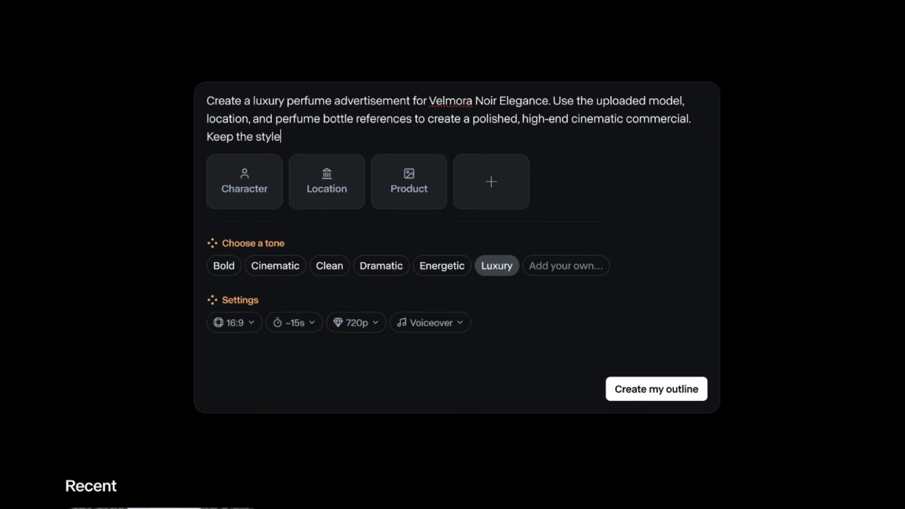
pyautogui.write(' elegant, dark, golden, atmospheric, and ')
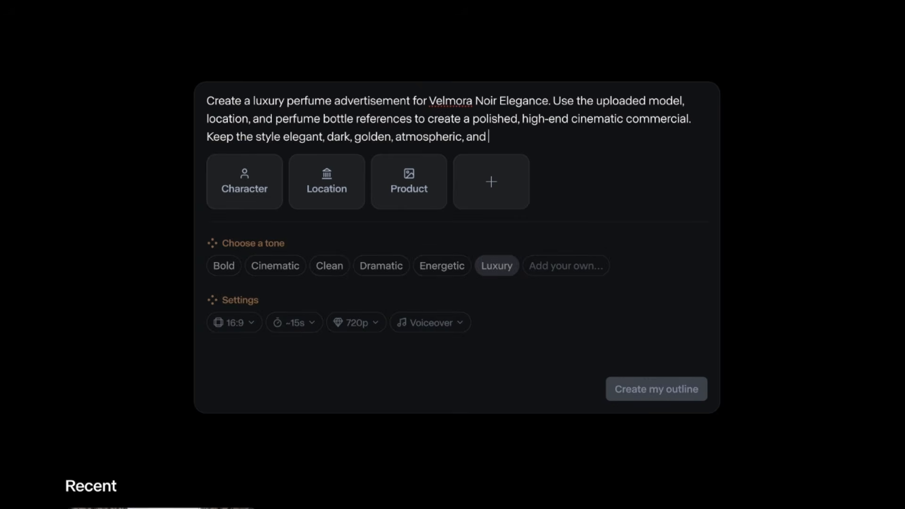
pyautogui.write('consistent, with music and voiced')
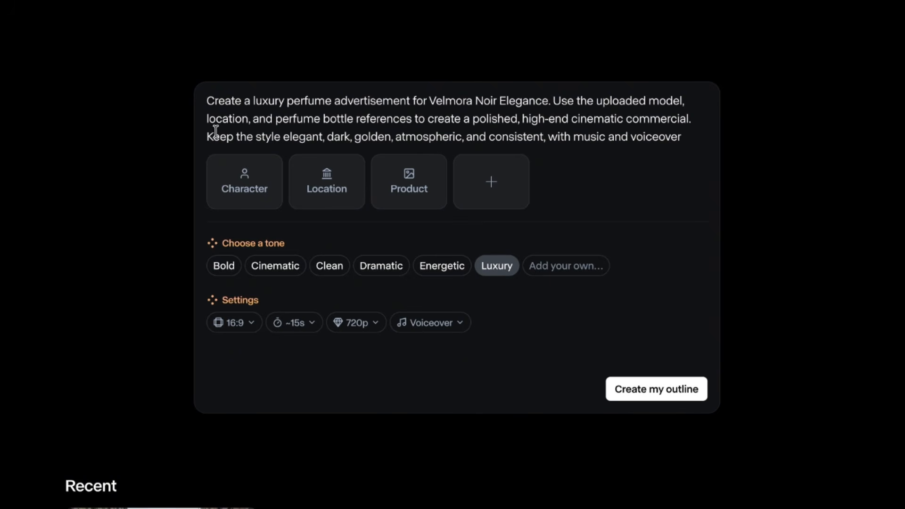
# Step: Upload Character.png as the character reference and location.png as the location reference from the Images folder
pyautogui.click(242, 193)
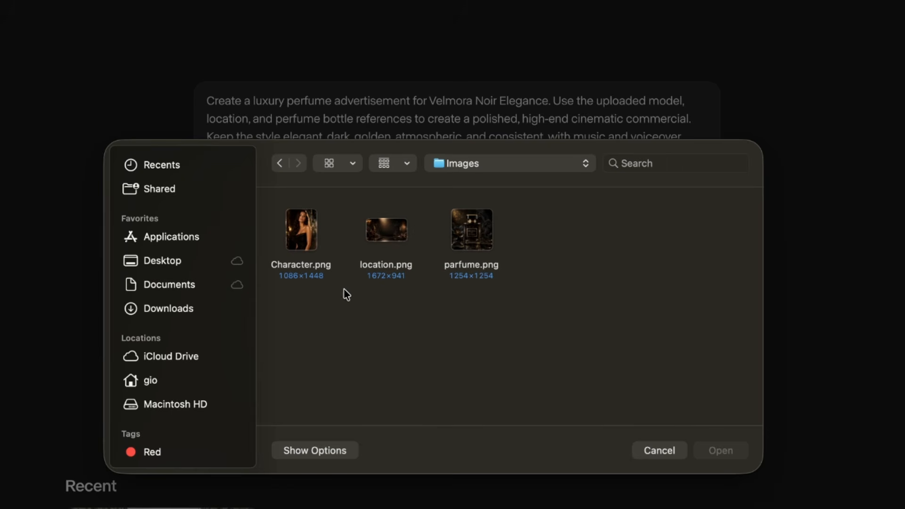
pyautogui.click(315, 275)
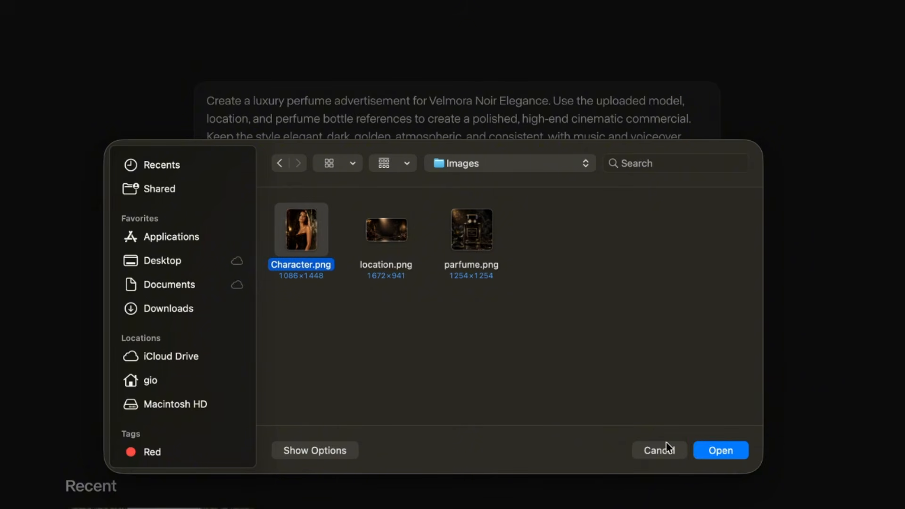
pyautogui.click(719, 454)
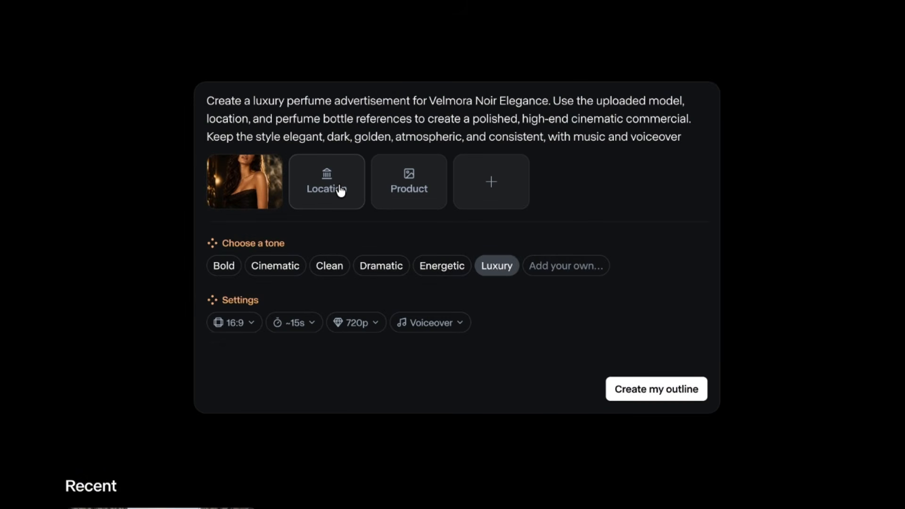
pyautogui.click(340, 190)
pyautogui.click(388, 227)
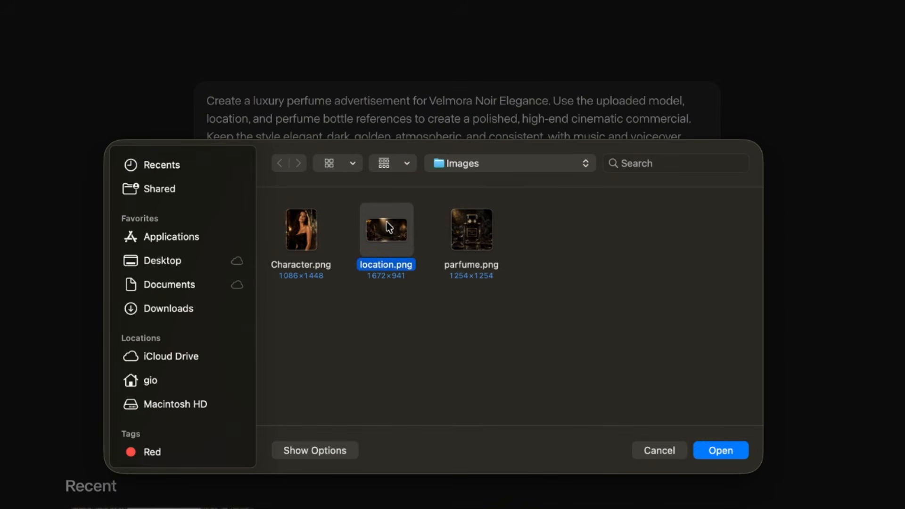
pyautogui.click(716, 451)
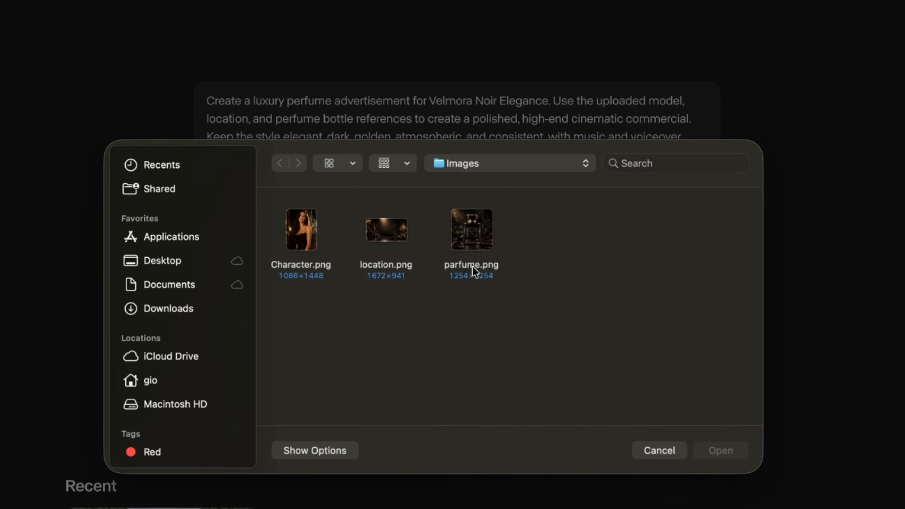
# Step: Upload parfume.png as the product reference and create the outline for the perfume advertisement
pyautogui.click(471, 266)
pyautogui.click(706, 451)
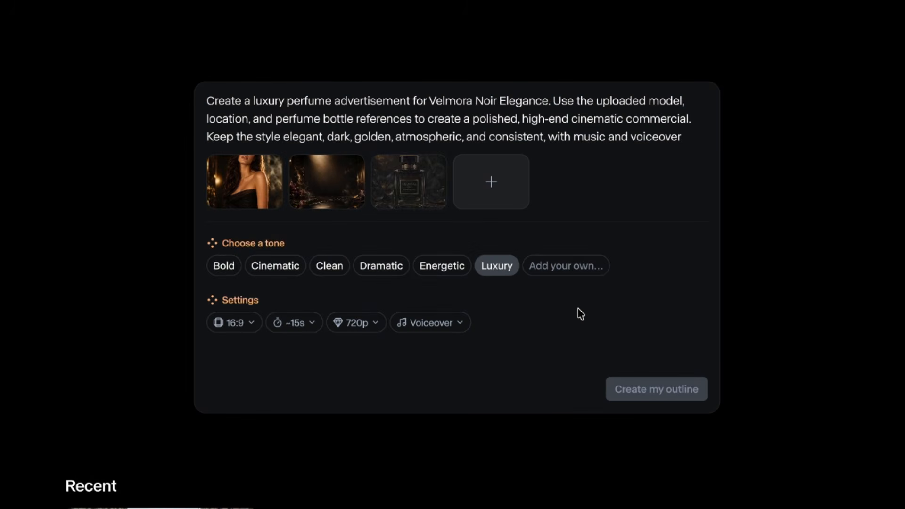
pyautogui.click(623, 387)
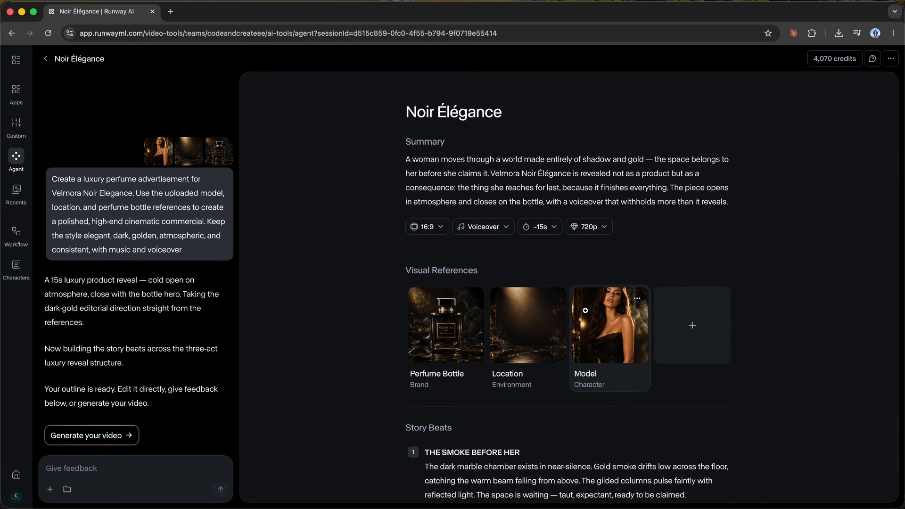
# Step: Review the Noir Élégance outline, covering its summary, settings, visual references and story beats
pyautogui.scroll(-5, 585, 310)
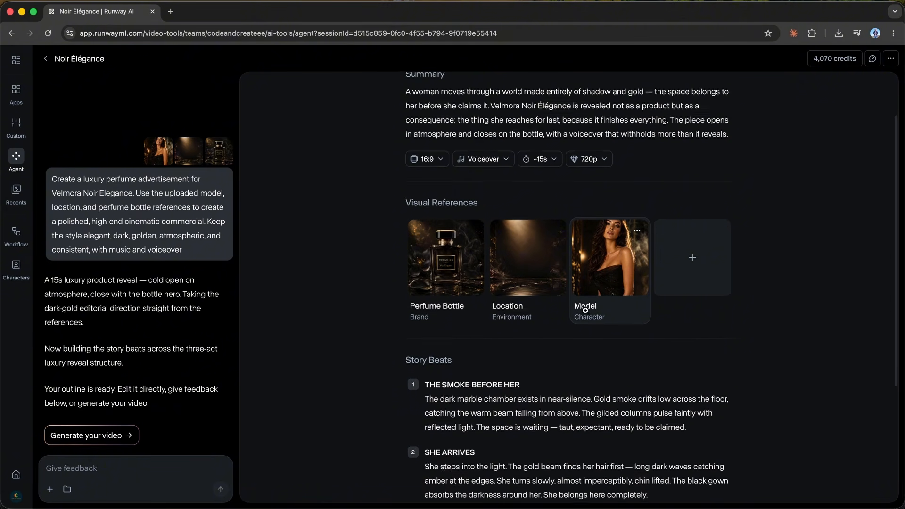
pyautogui.scroll(-1, 587, 312)
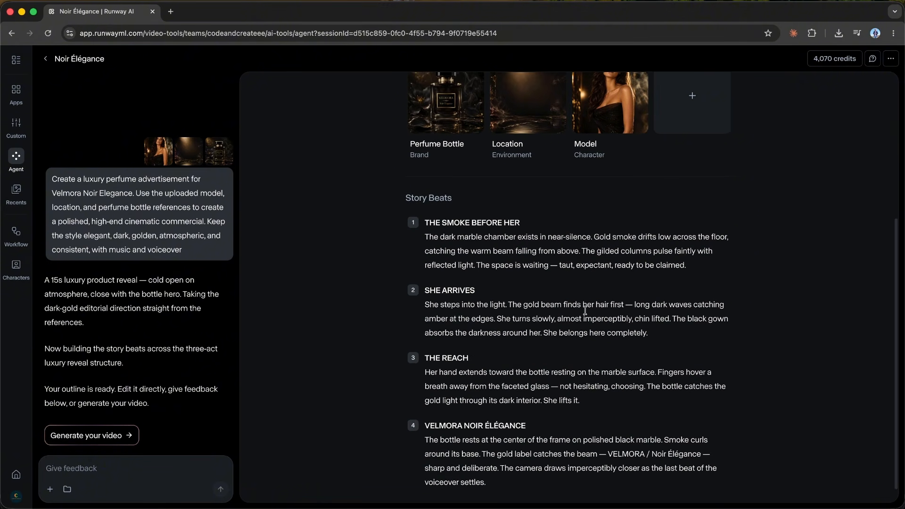
pyautogui.scroll(2, 585, 310)
pyautogui.scroll(5, 584, 310)
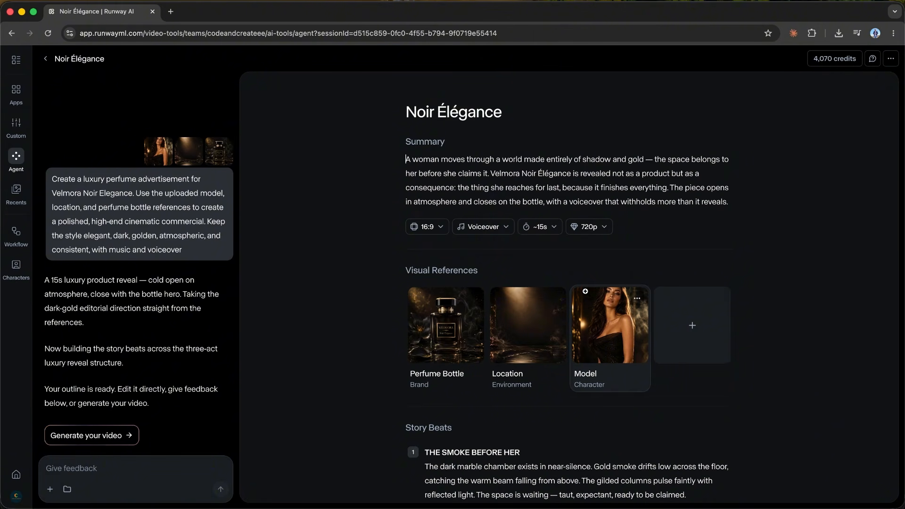
pyautogui.scroll(-2, 585, 291)
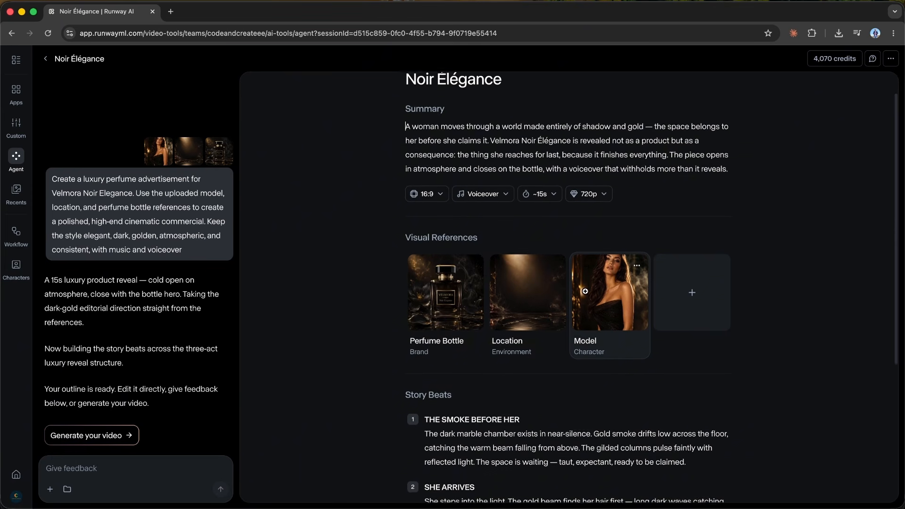
pyautogui.scroll(-1, 585, 291)
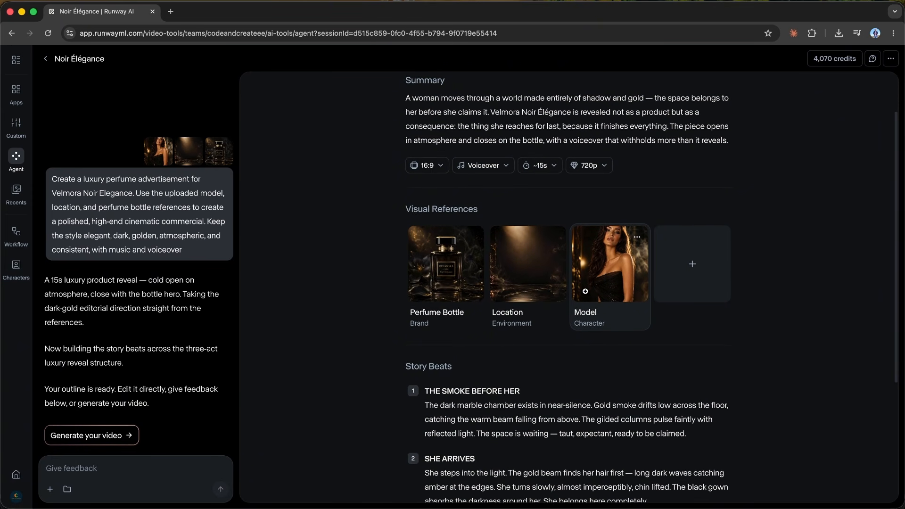
pyautogui.scroll(-8, 585, 291)
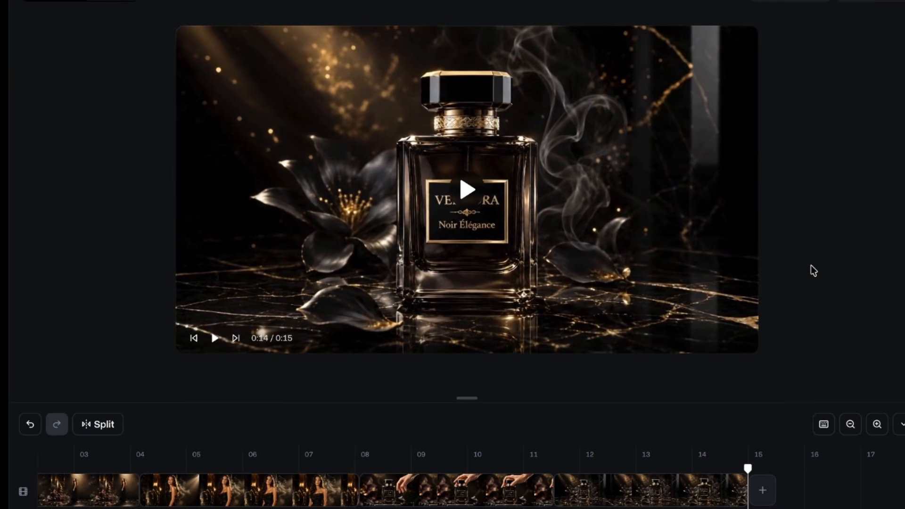
pyautogui.click(756, 271)
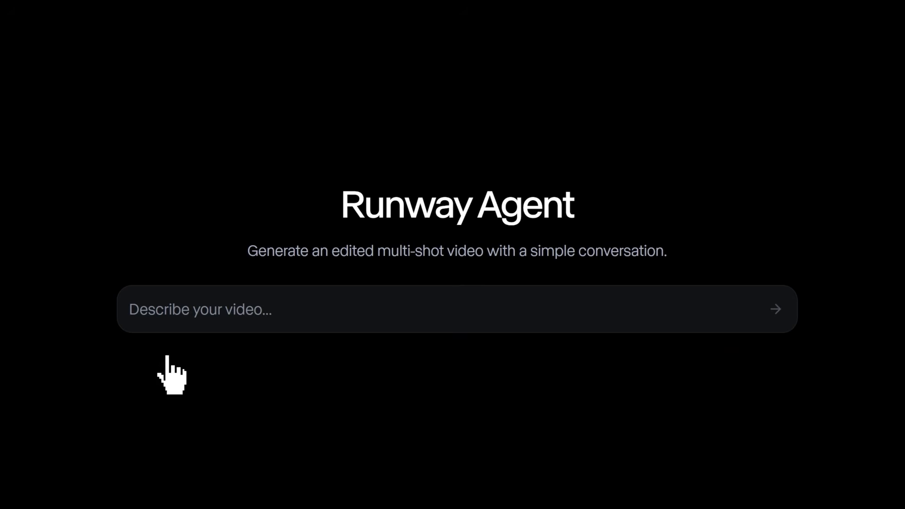
pyautogui.click(133, 324)
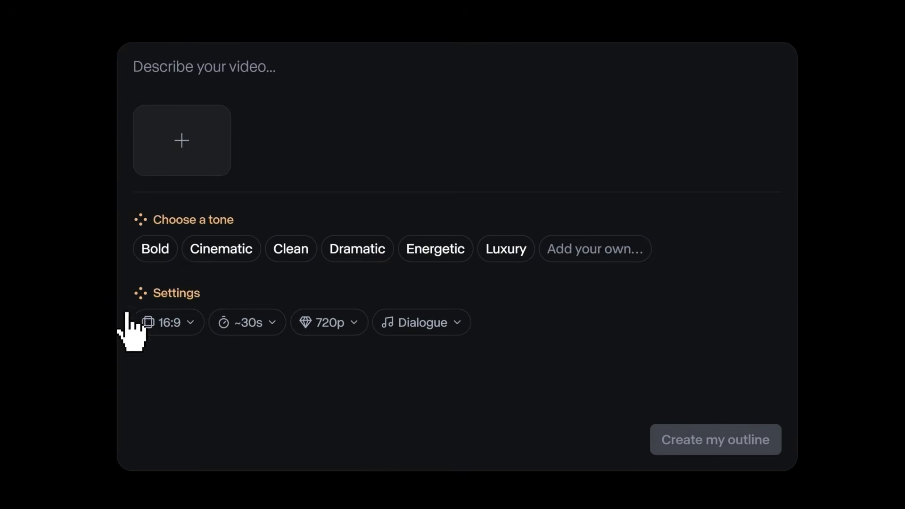